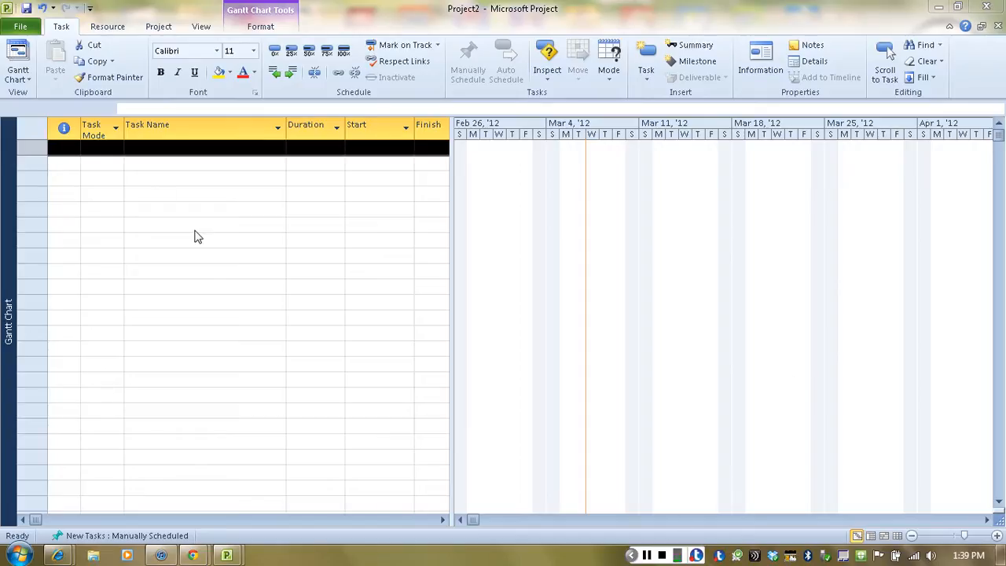
click(21, 27)
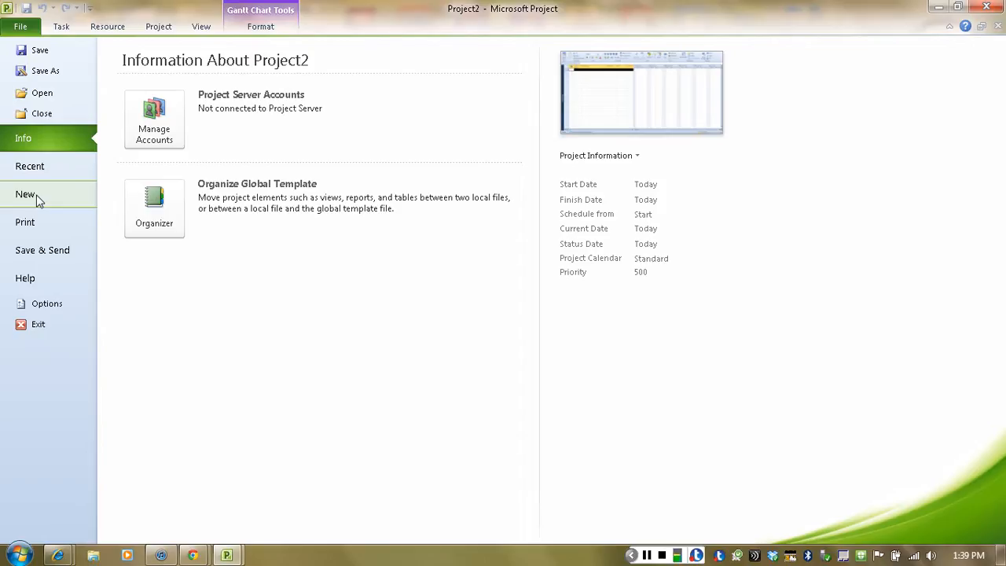
click(61, 28)
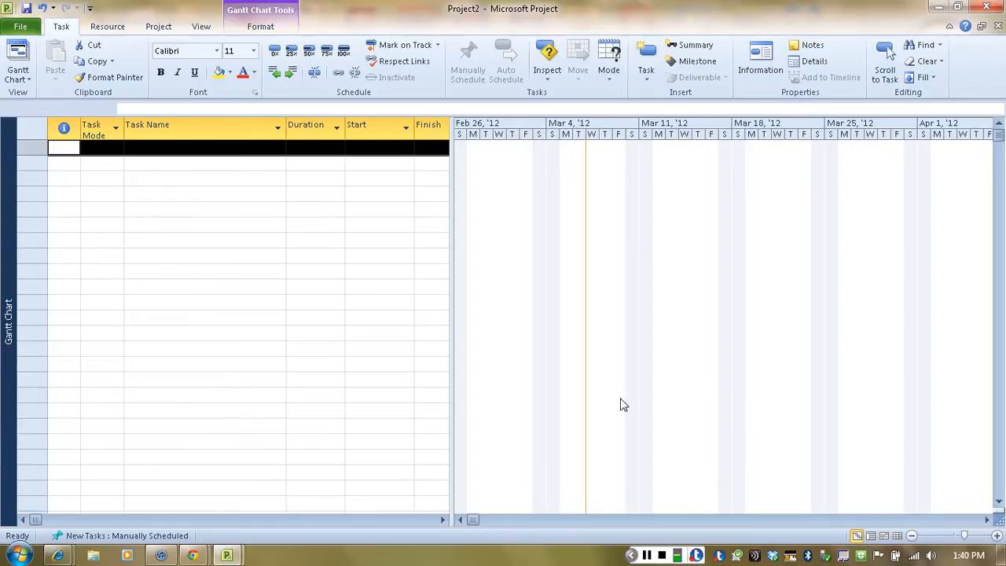
Step: Add "Notice to proceed" as the first task, with a duration of 1 day
click(155, 148)
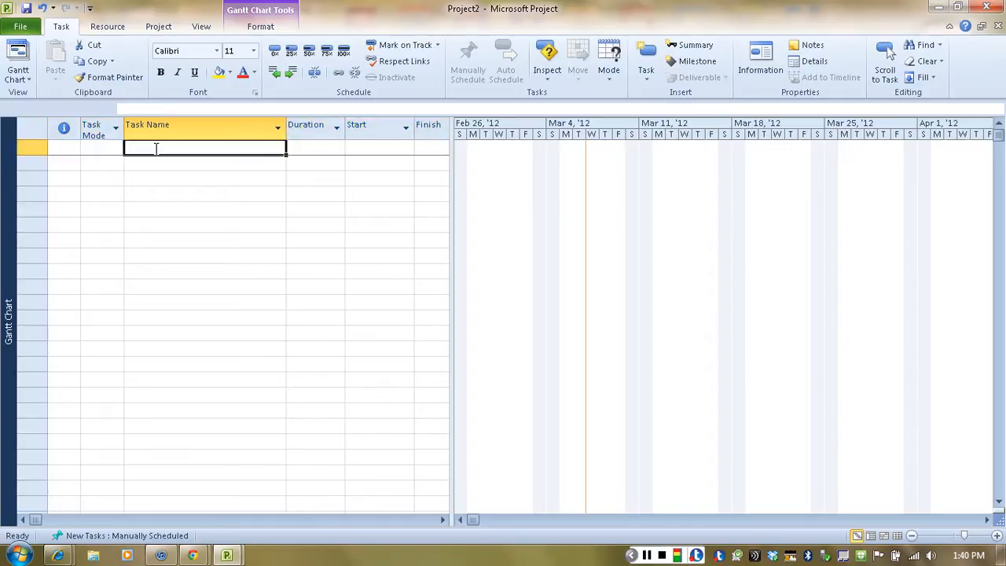
text(Noti)
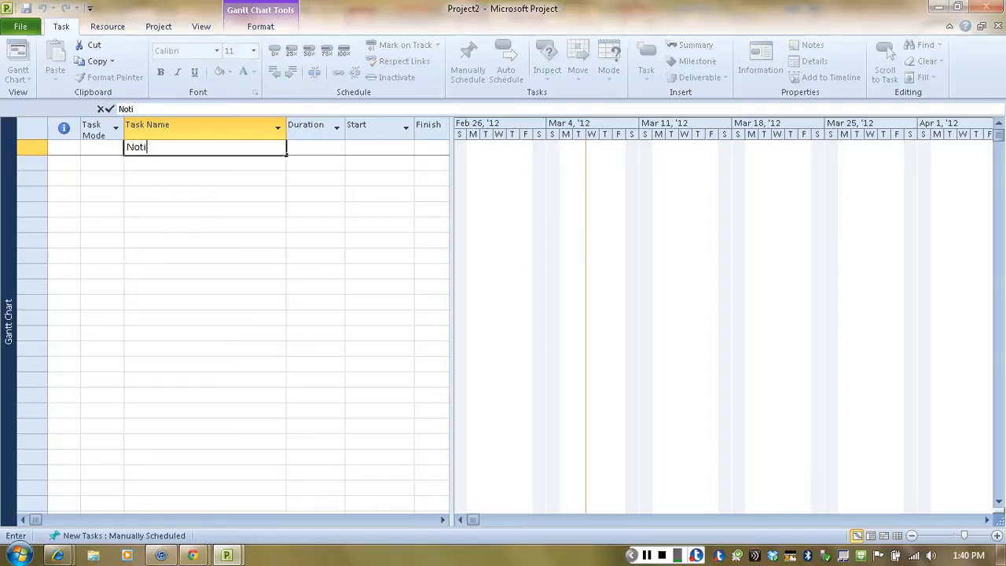
text(ce to proceed)
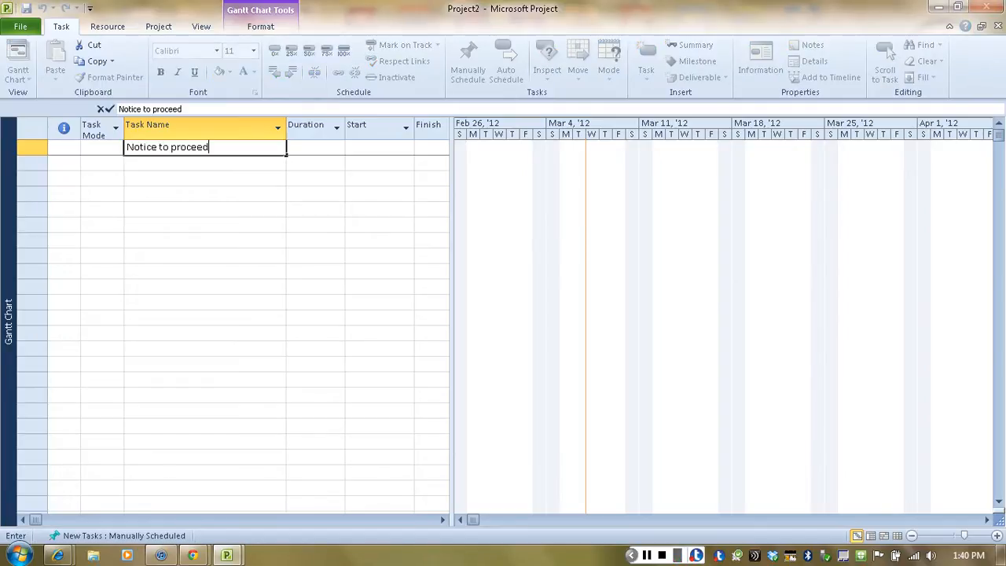
click(316, 150)
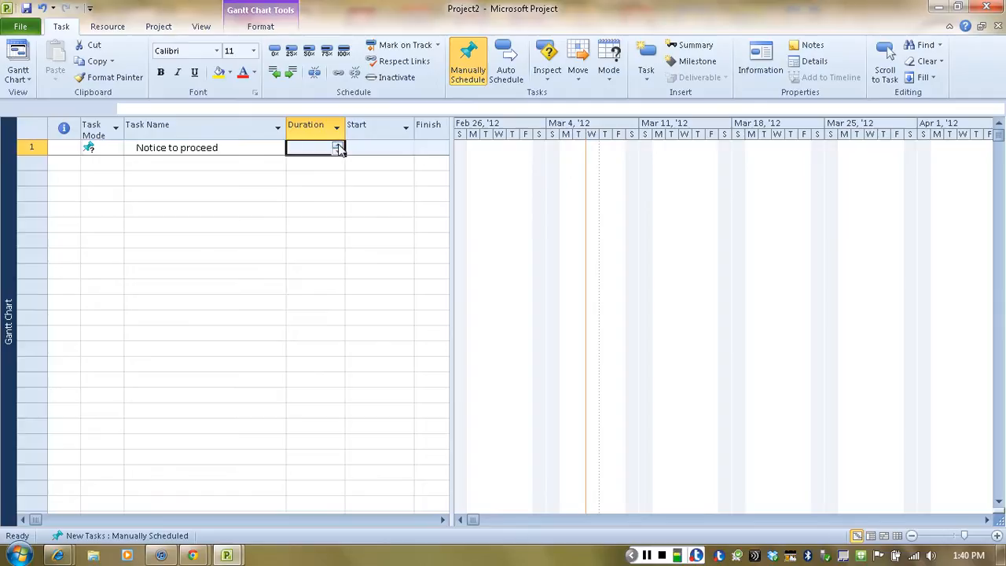
click(338, 149)
click(338, 147)
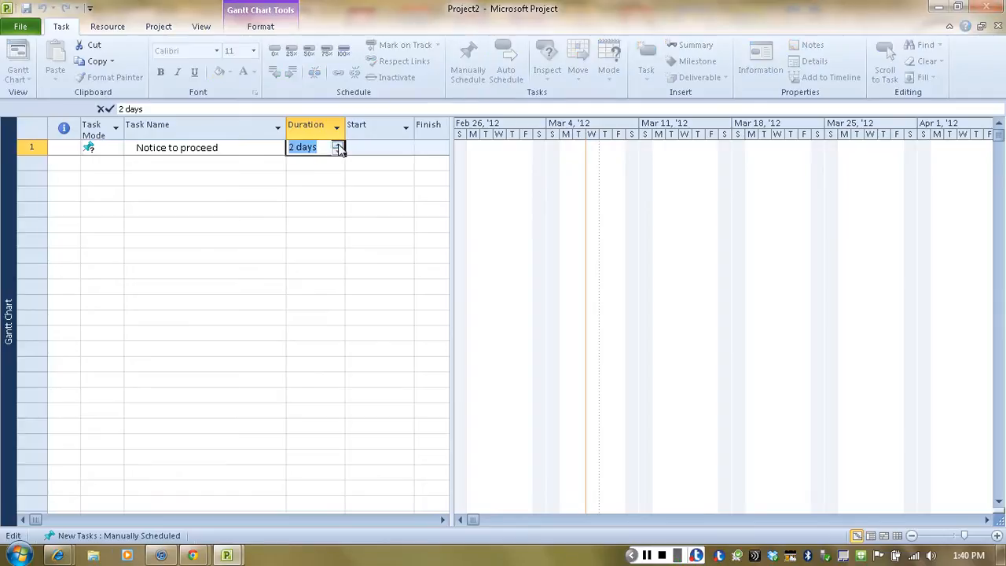
click(338, 147)
click(338, 153)
Step: Add the task "Surveying and layout" in the second row, with a duration of 3 days
click(177, 162)
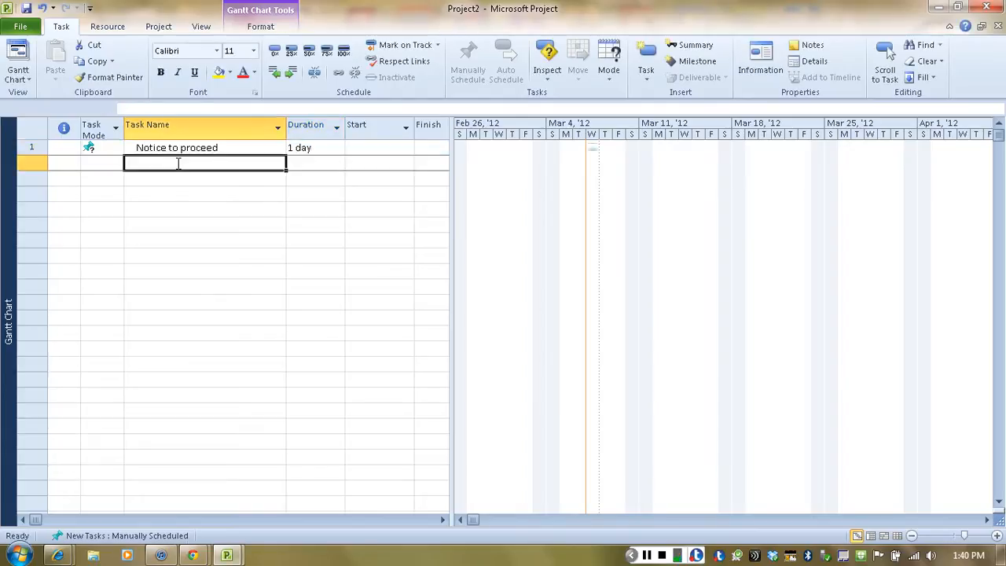
text(S)
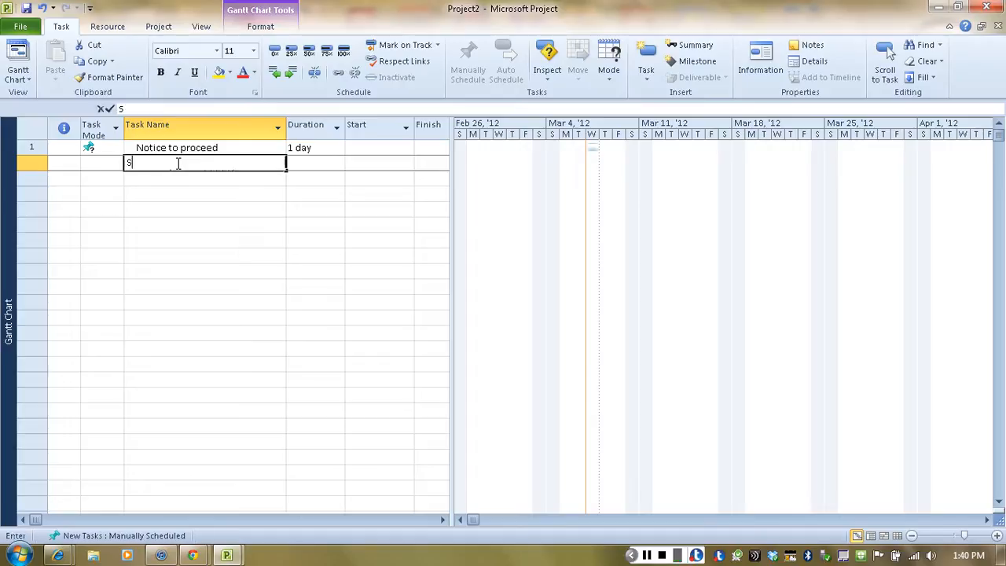
text(urveyin)
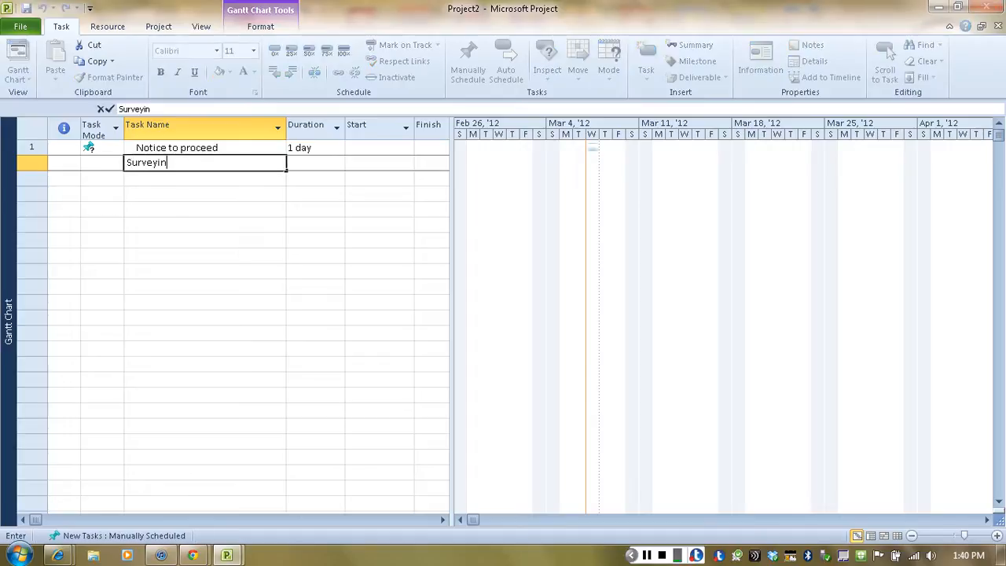
text(g and layout)
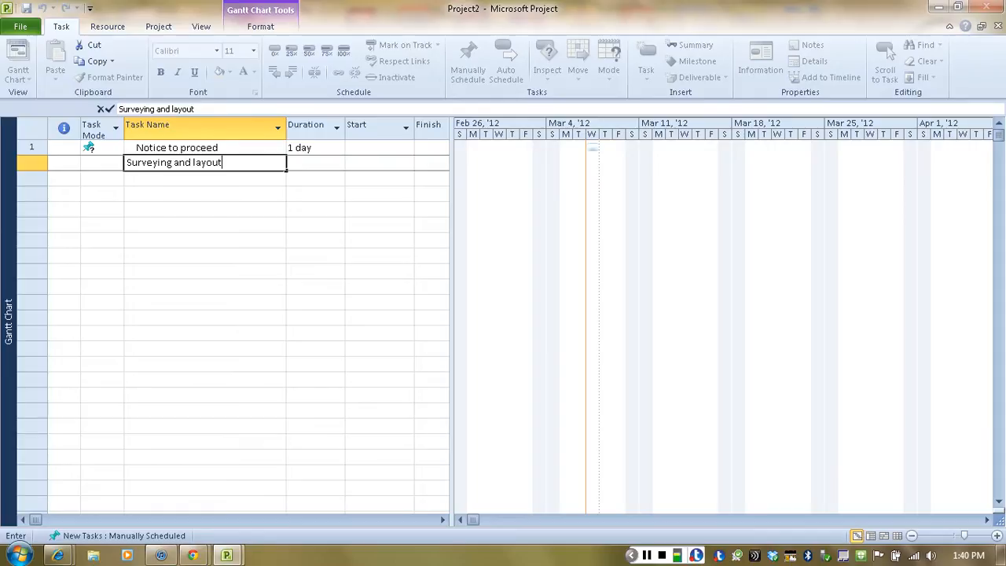
click(306, 163)
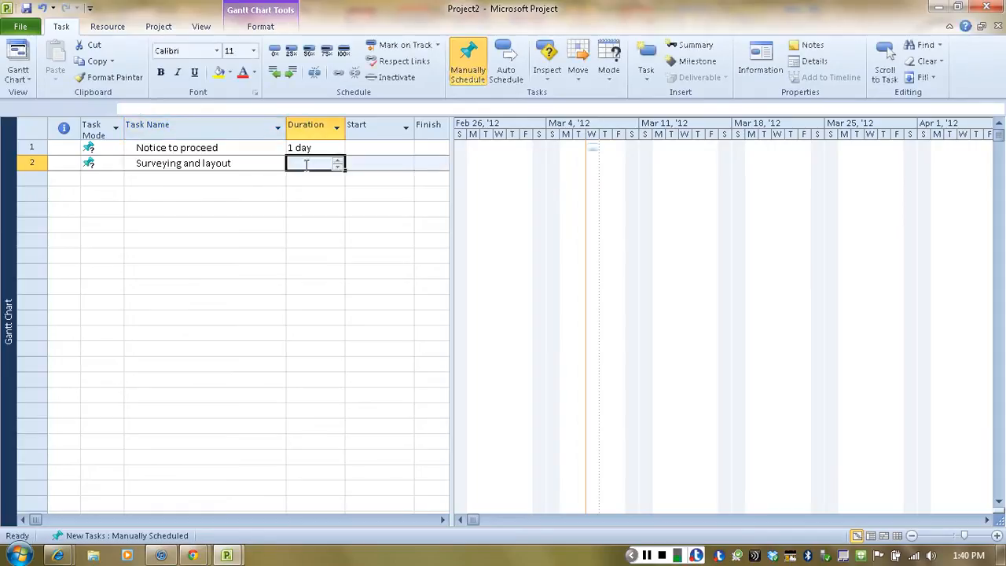
text(3)
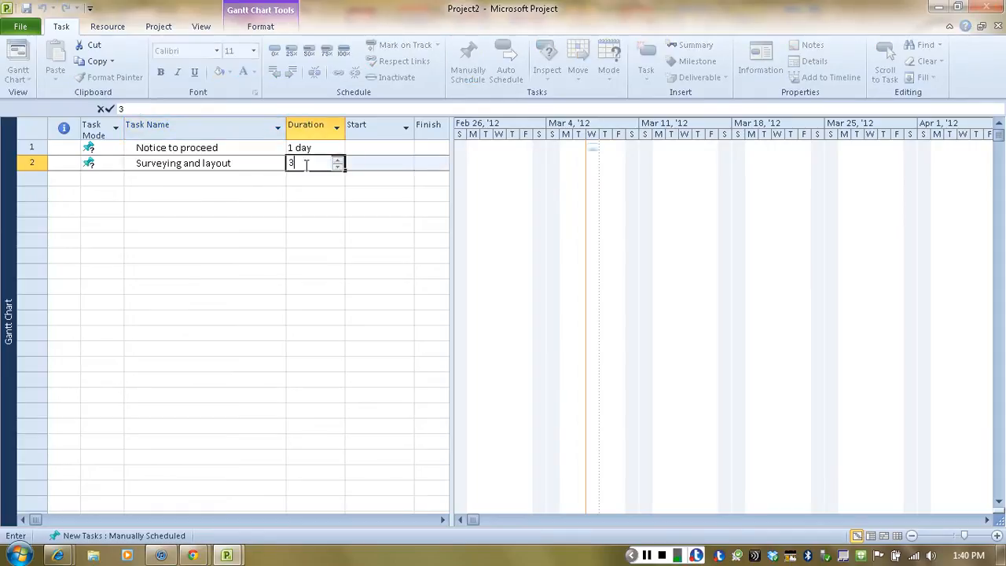
Step: Add the task "Mobilization and setup" in the third row, with a duration of 4 days
click(152, 180)
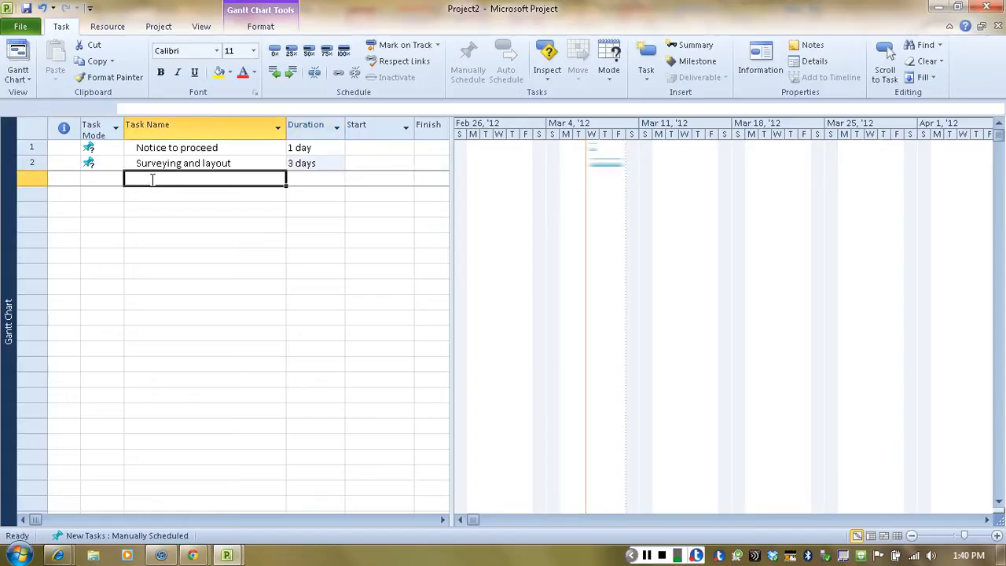
text(Mo)
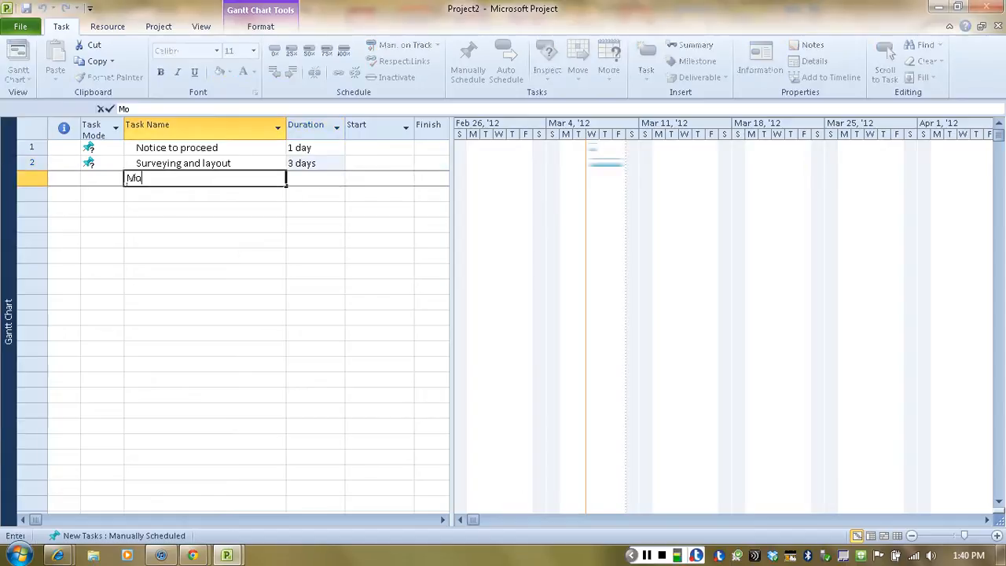
text(bilization a)
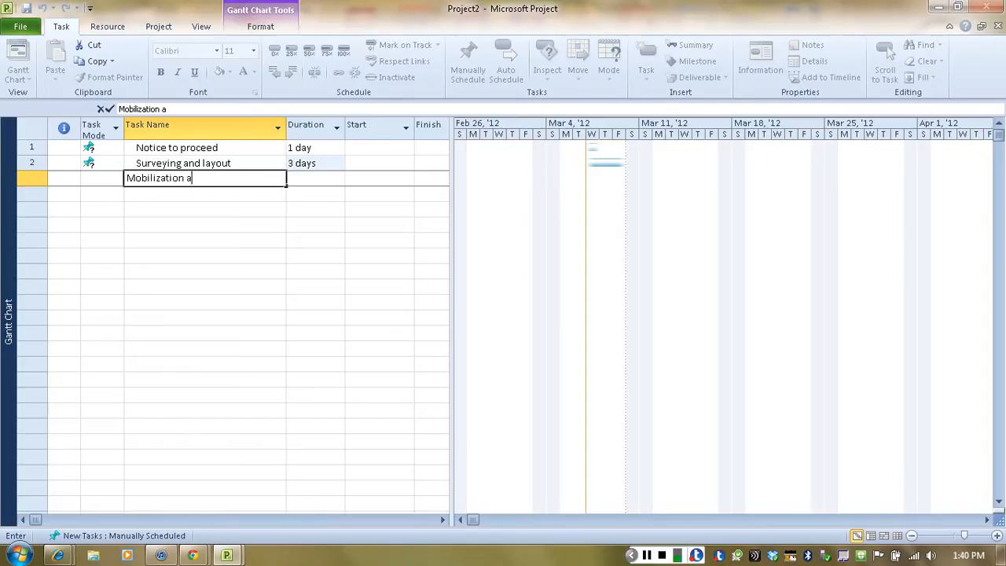
text(nd setup)
click(302, 183)
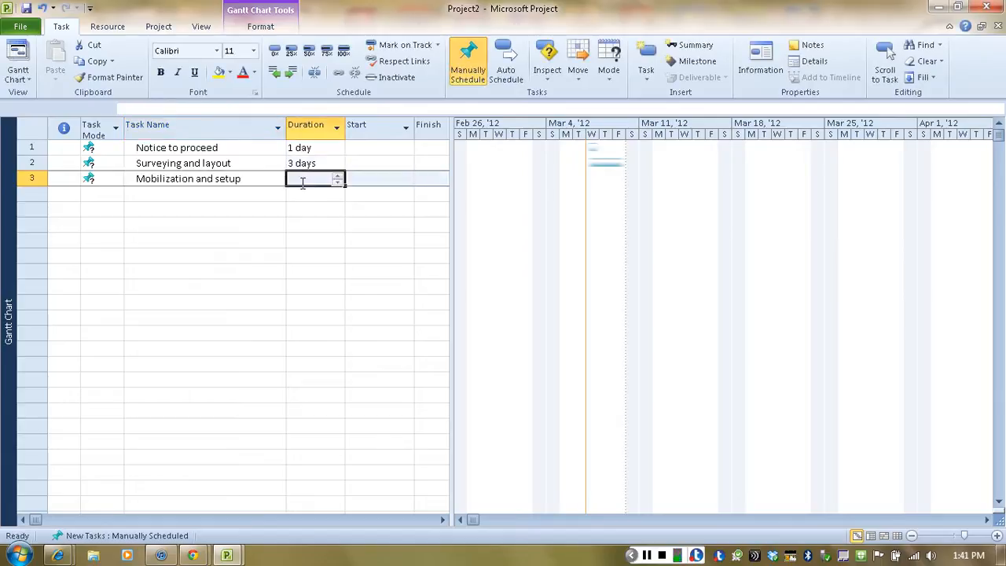
text(4)
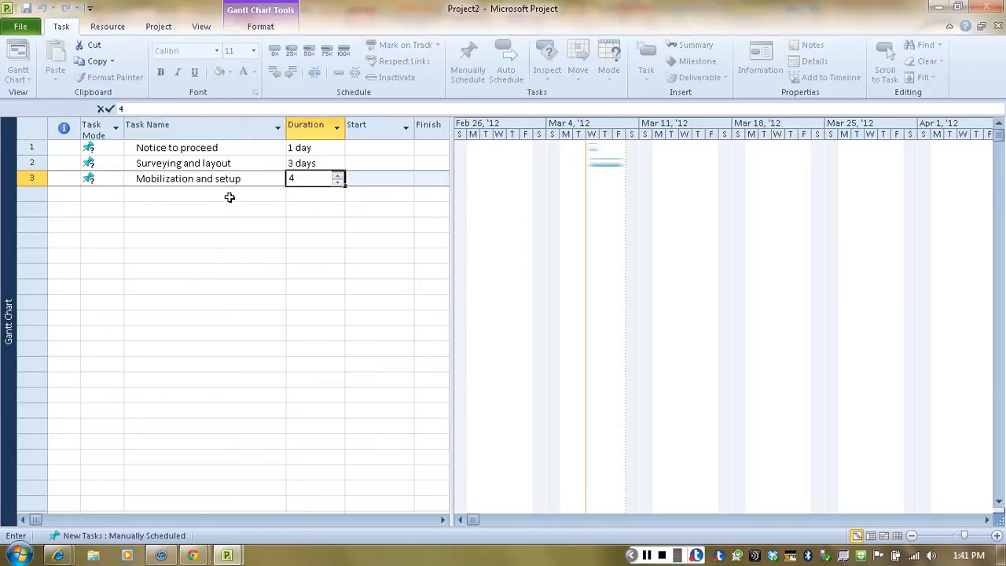
click(230, 197)
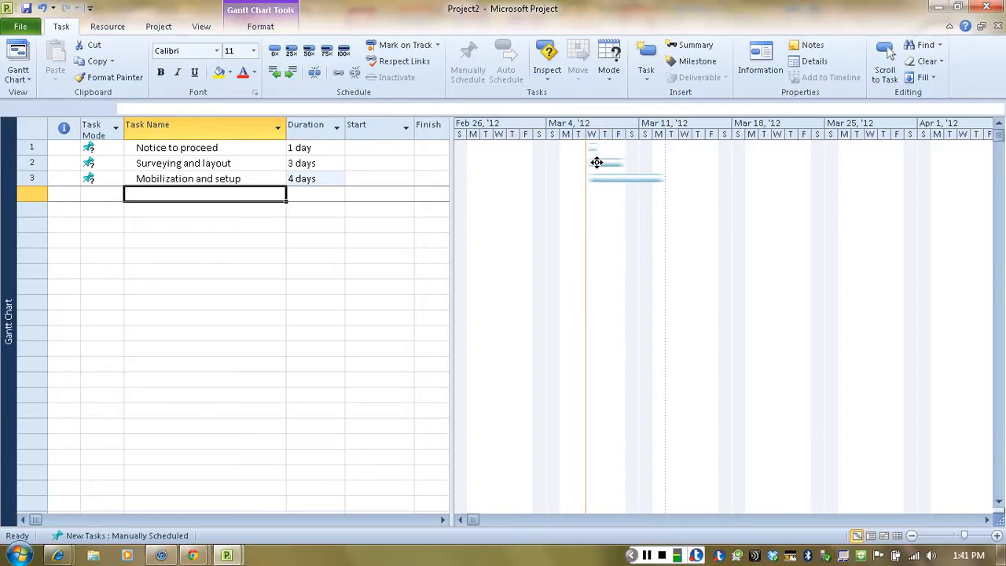
Step: Switch all three tasks from manual scheduling to Auto Schedule
mouse_move(600, 179)
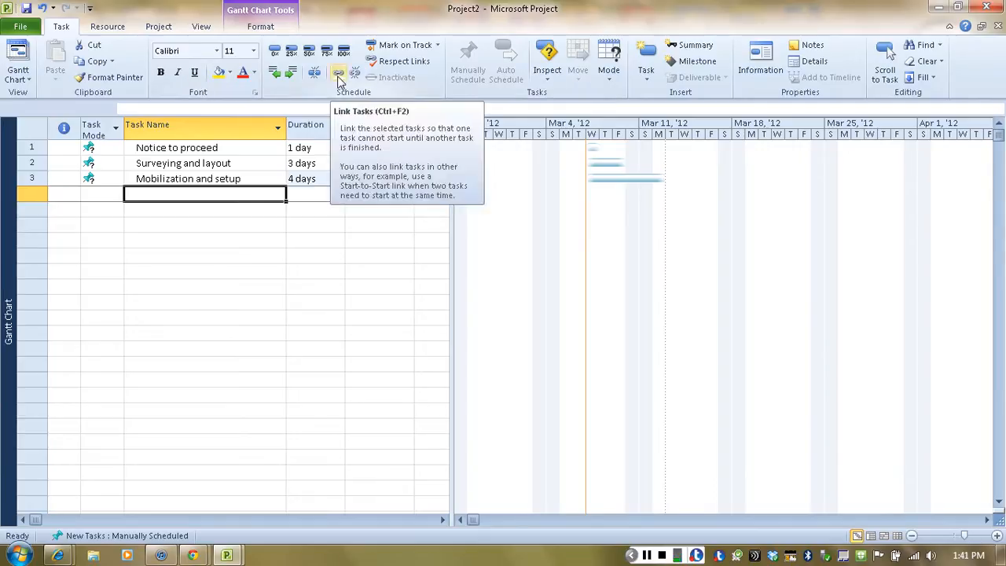
click(180, 150)
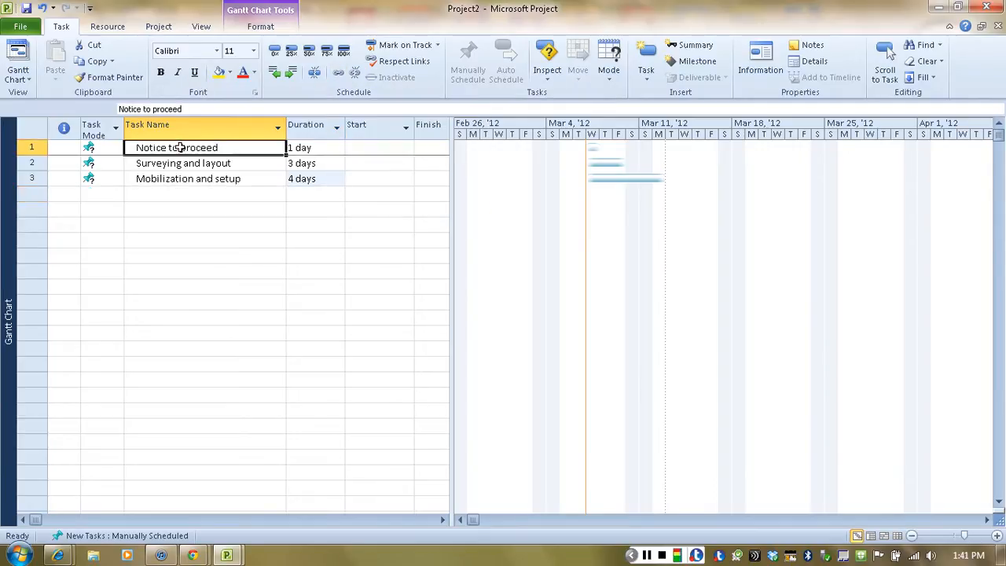
drag(178, 150, 180, 171)
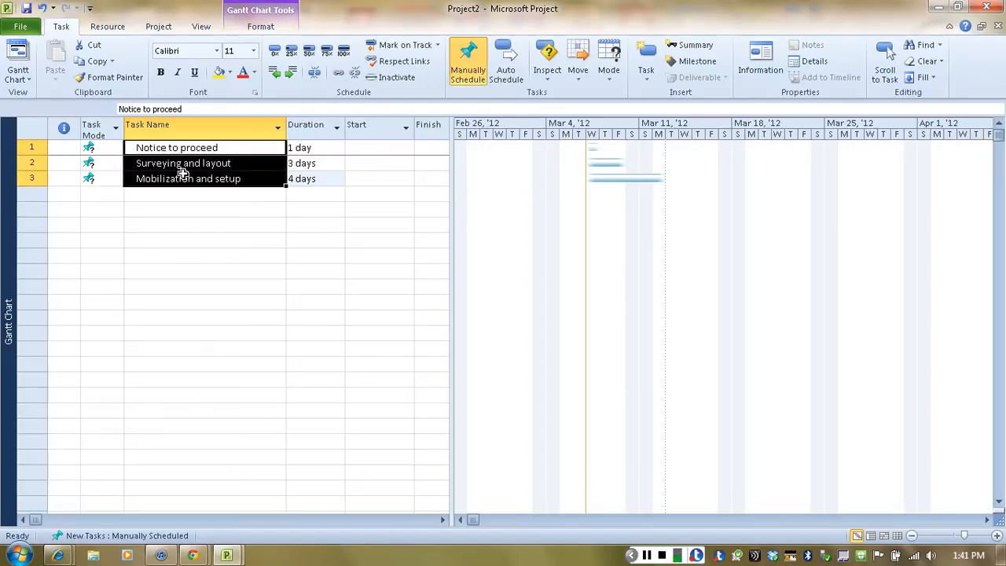
click(511, 84)
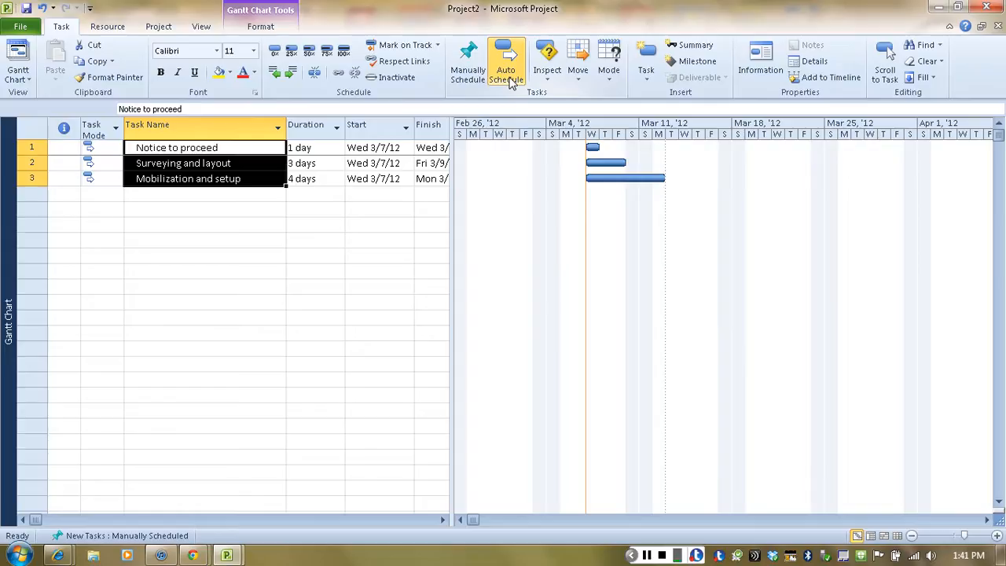
click(509, 82)
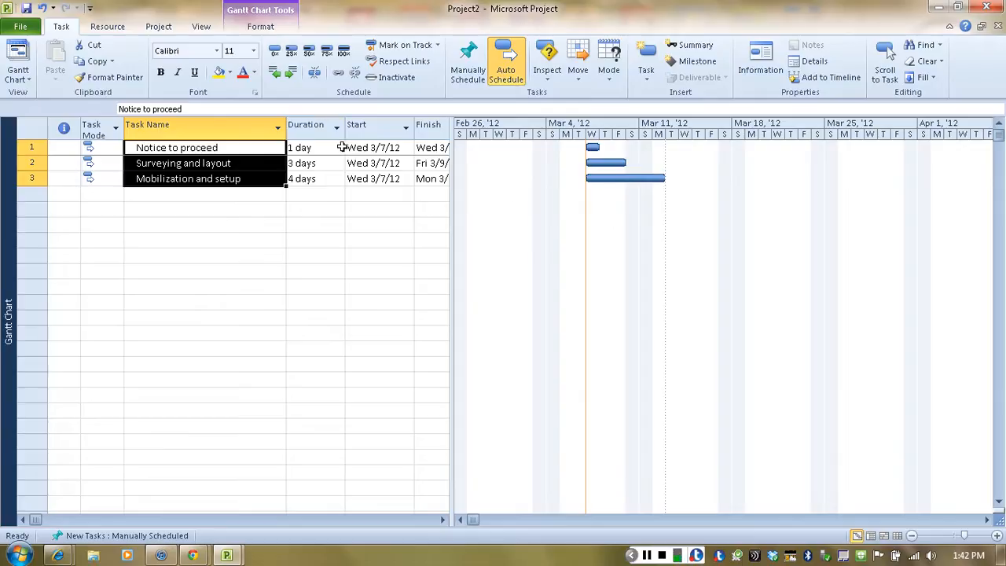
Step: Link the three selected tasks in sequence and widen the task table to reveal the Finish and Predecessors columns
click(339, 75)
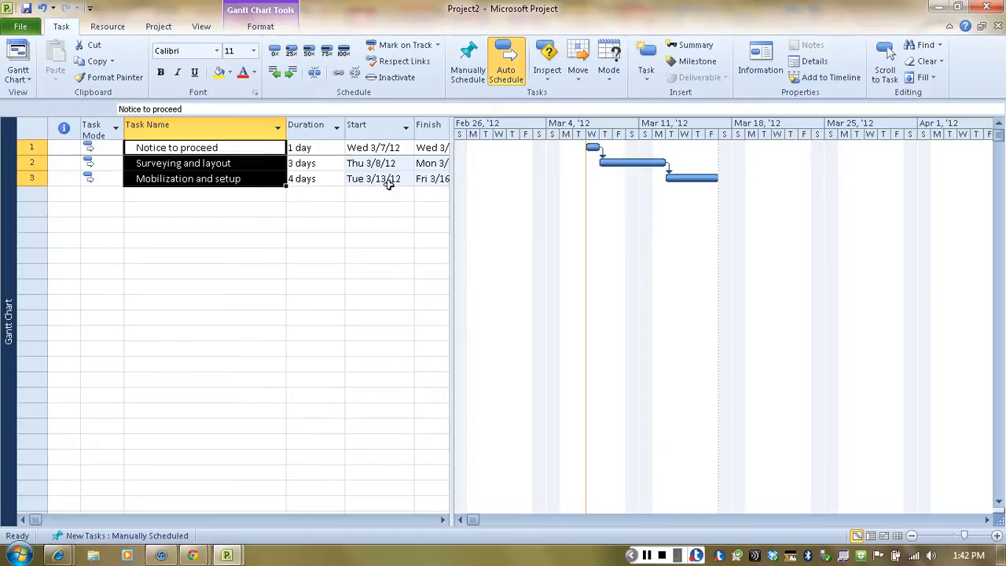
drag(463, 220, 465, 221)
key(Return)
drag(454, 194, 531, 196)
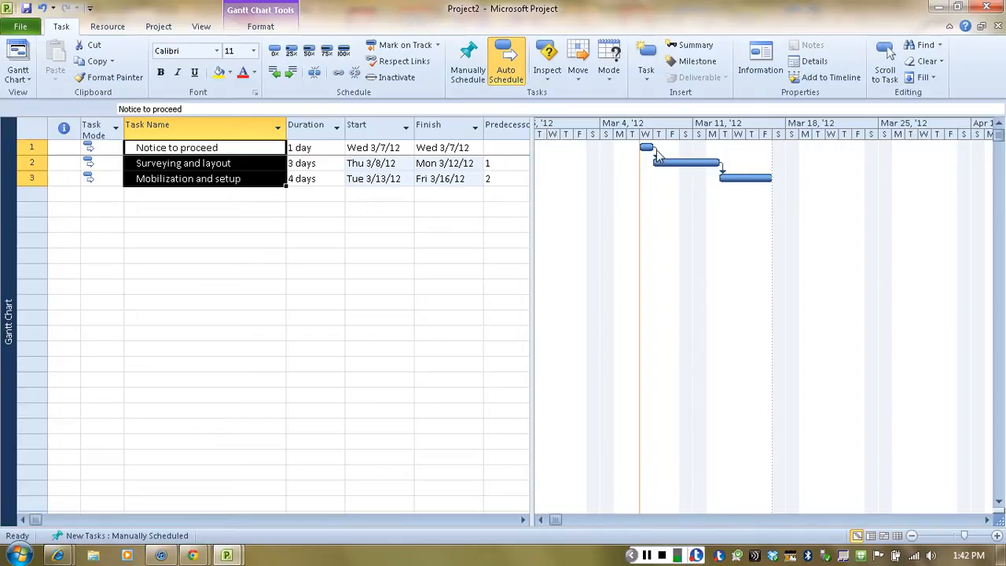
Step: Change the dependency from Notice to proceed to Surveying and layout to Start-to-Start (SS) with a 1d lag
mouse_move(657, 155)
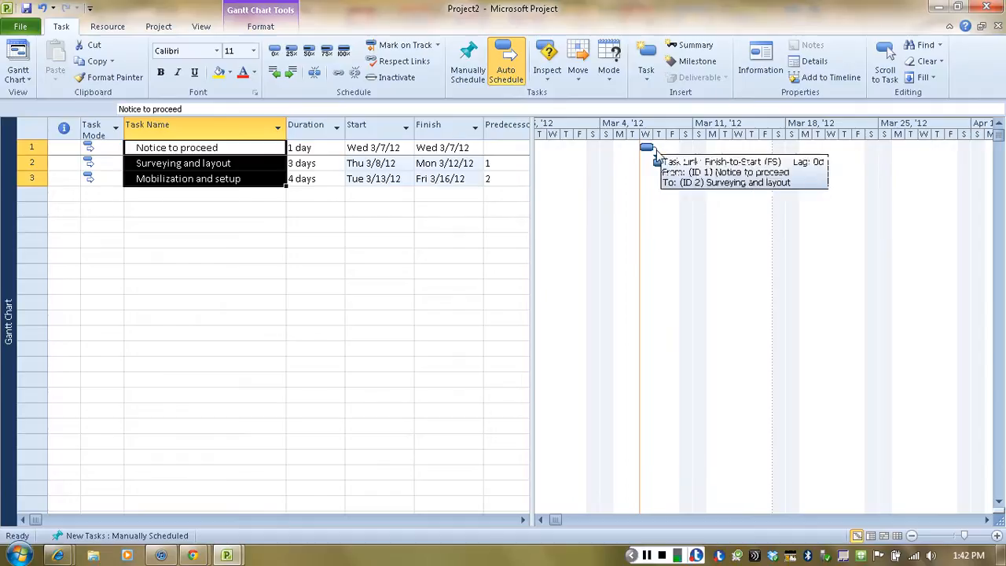
double_click(656, 153)
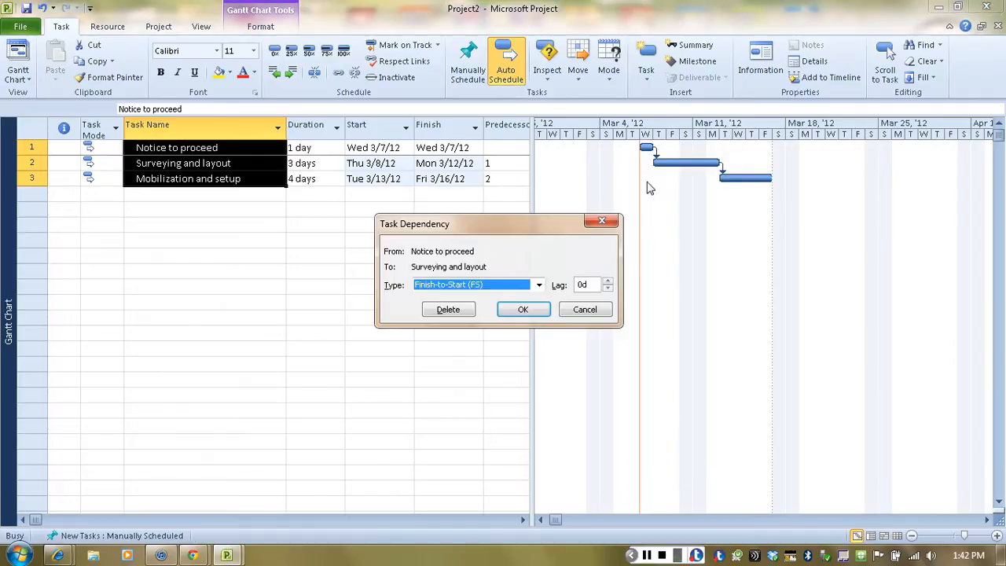
click(539, 286)
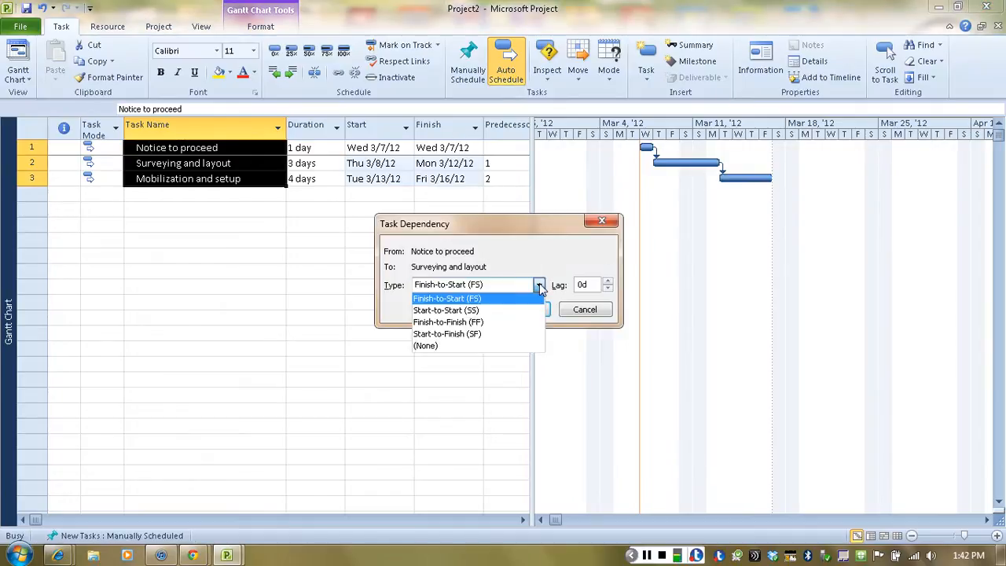
click(460, 311)
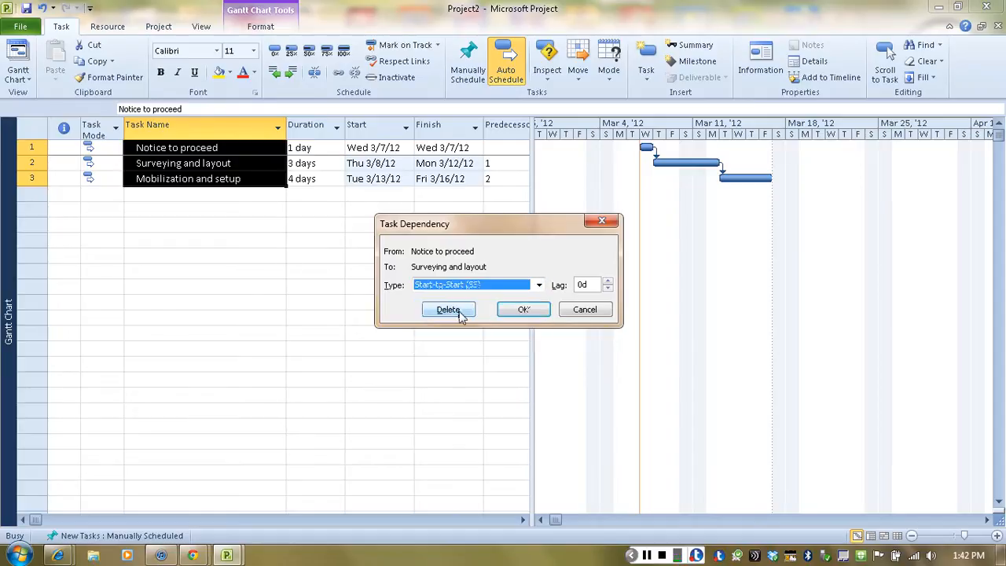
click(608, 282)
click(608, 283)
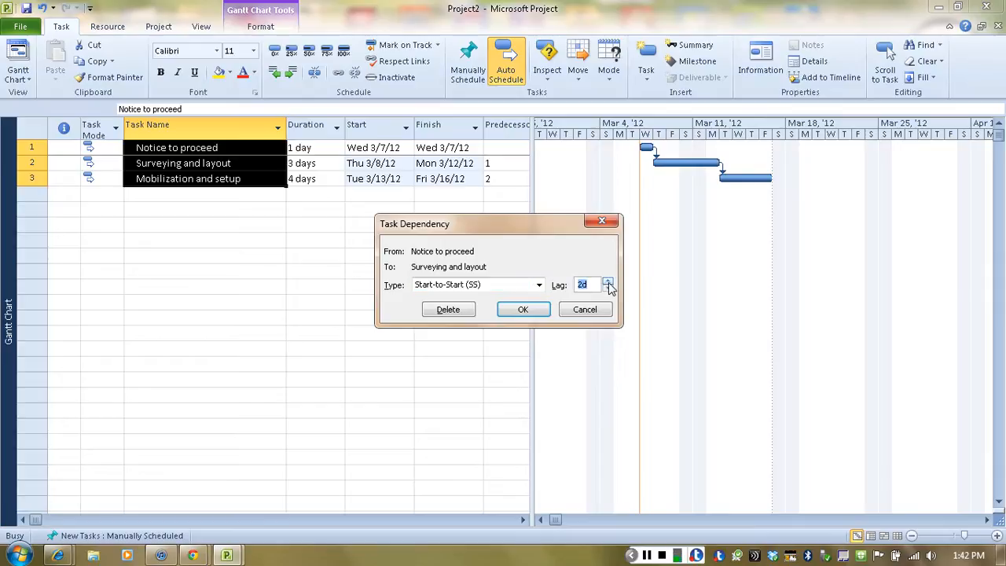
click(607, 289)
click(607, 289)
click(608, 288)
click(608, 288)
click(608, 282)
click(608, 282)
click(608, 282)
click(607, 282)
click(534, 315)
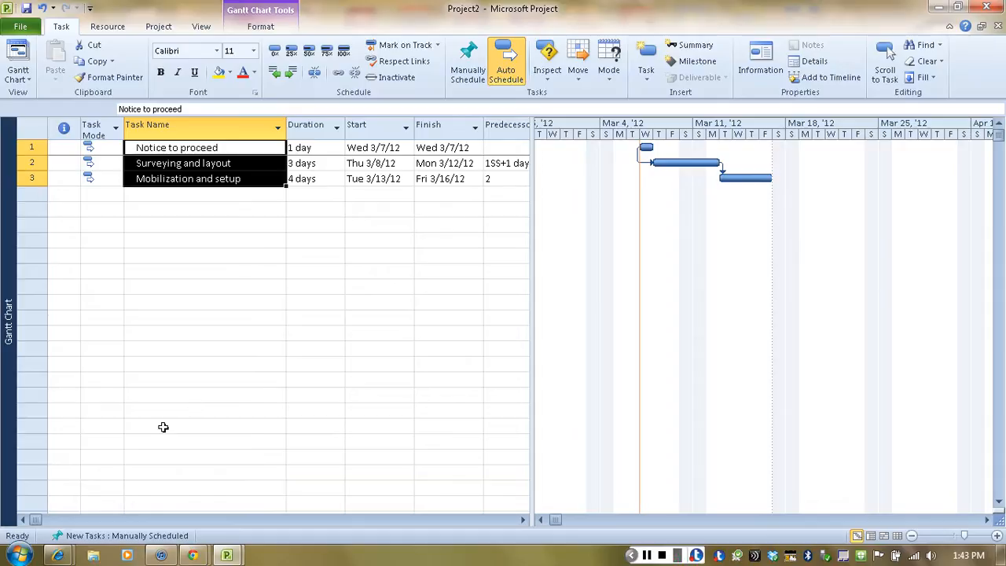
click(168, 196)
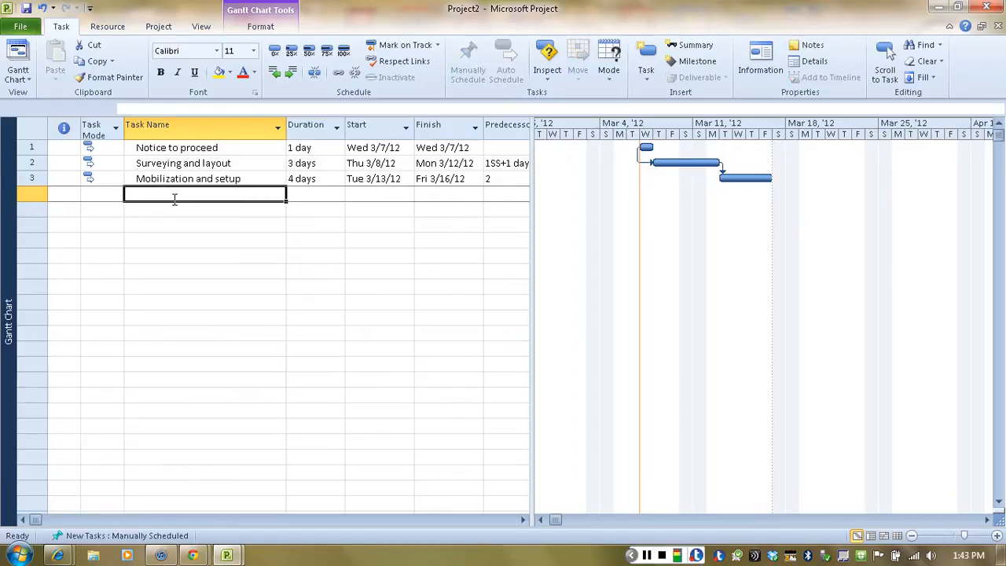
Step: Add the task "Sitework" in the fourth row, without a duration
text(Site)
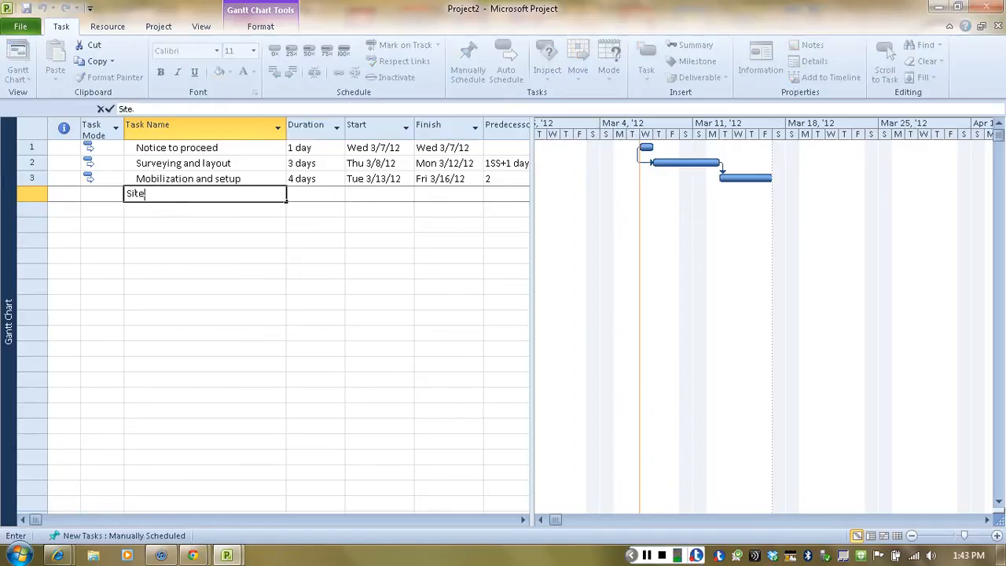
text(work)
click(216, 212)
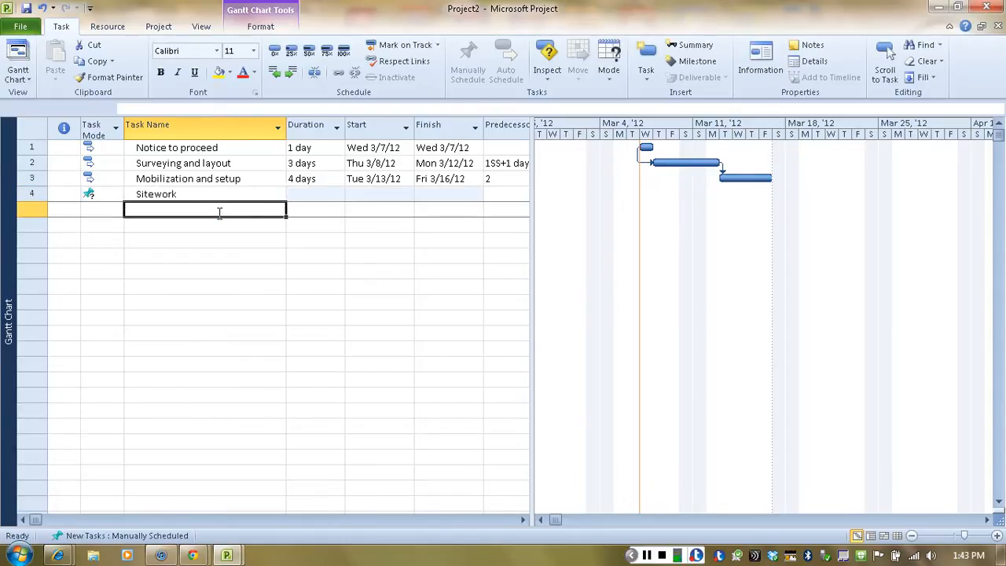
Step: Add the task "Excavation and site leveling" below Sitework, with a duration of 4 days
text(Ex)
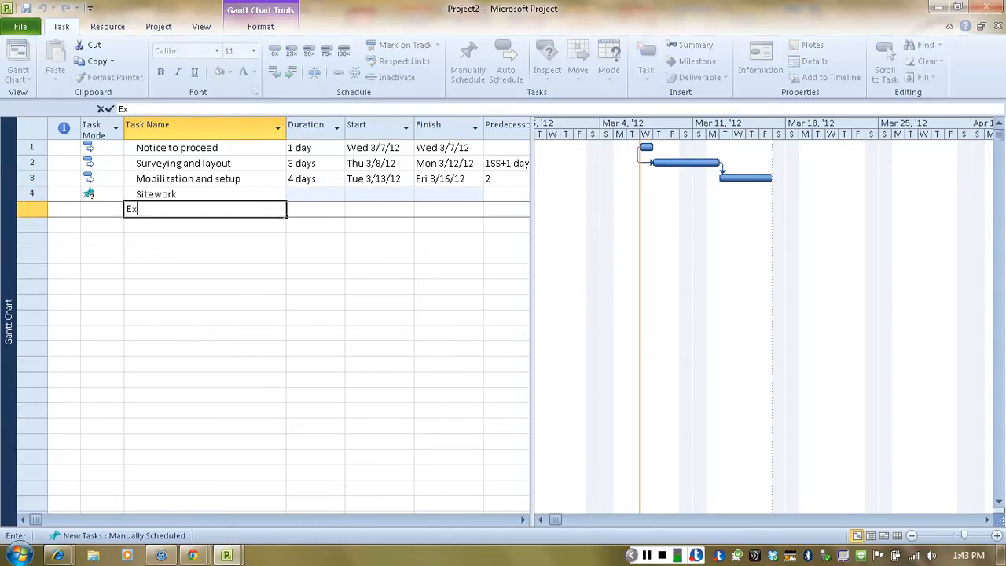
text(cavation and site )
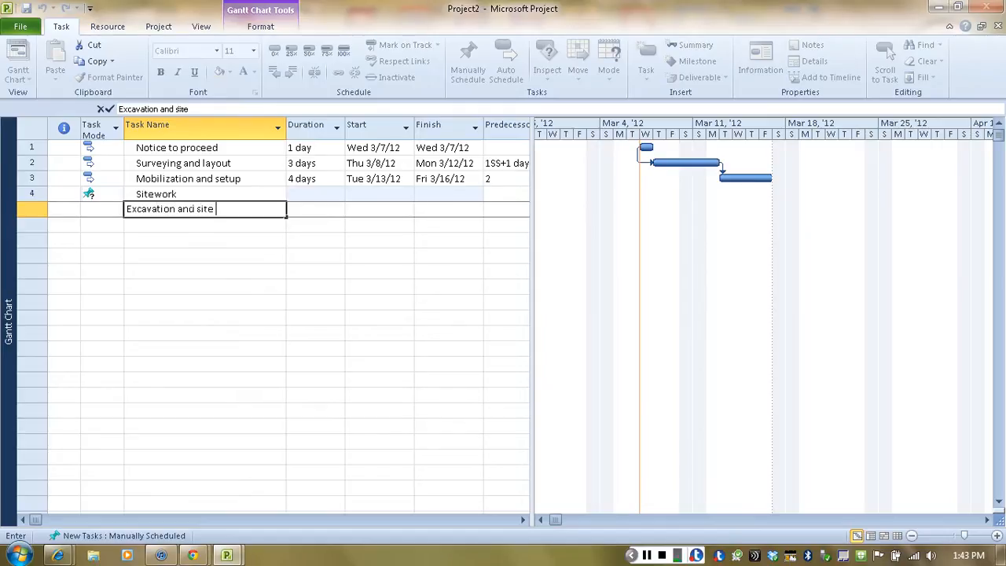
text(leveling)
click(323, 210)
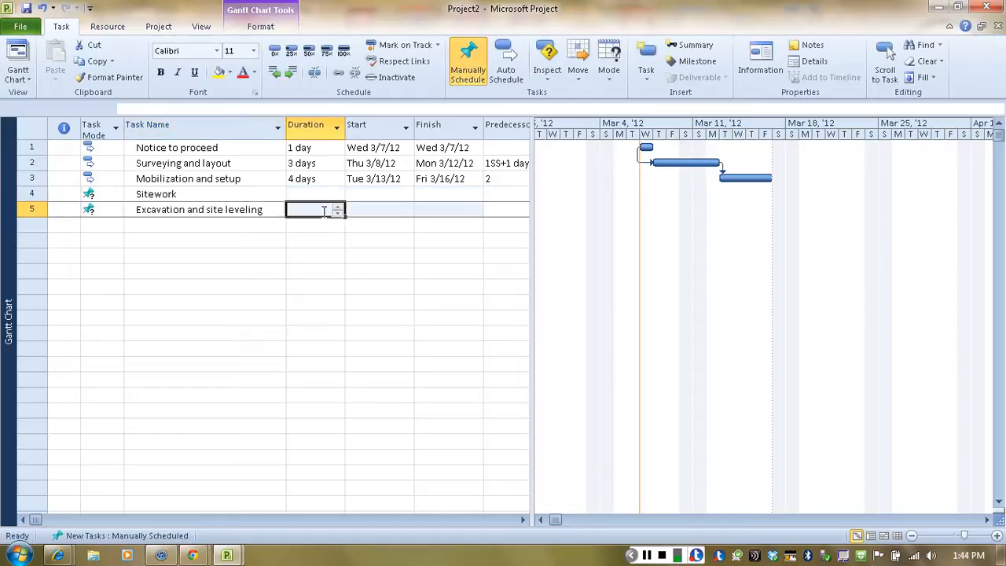
text(4)
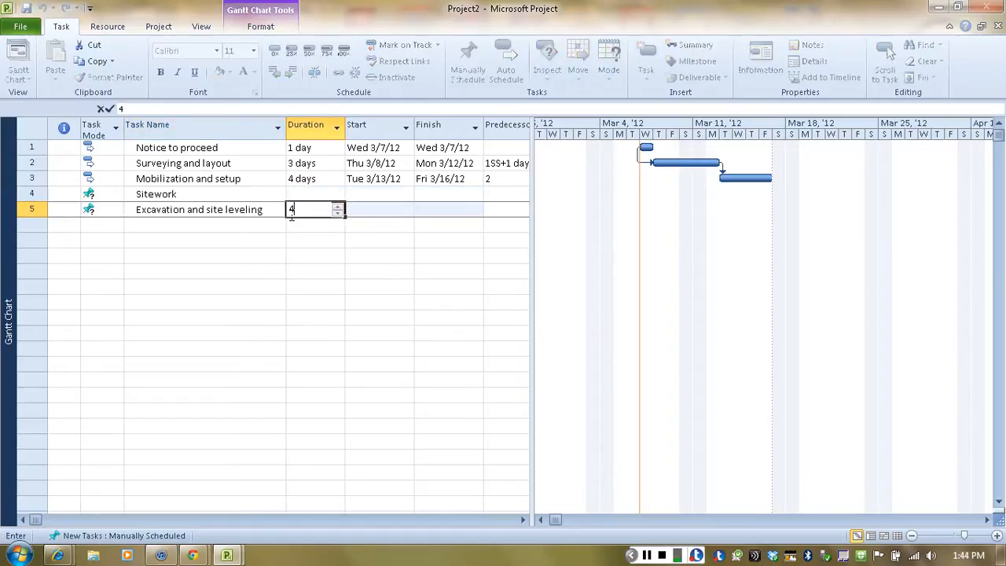
click(185, 224)
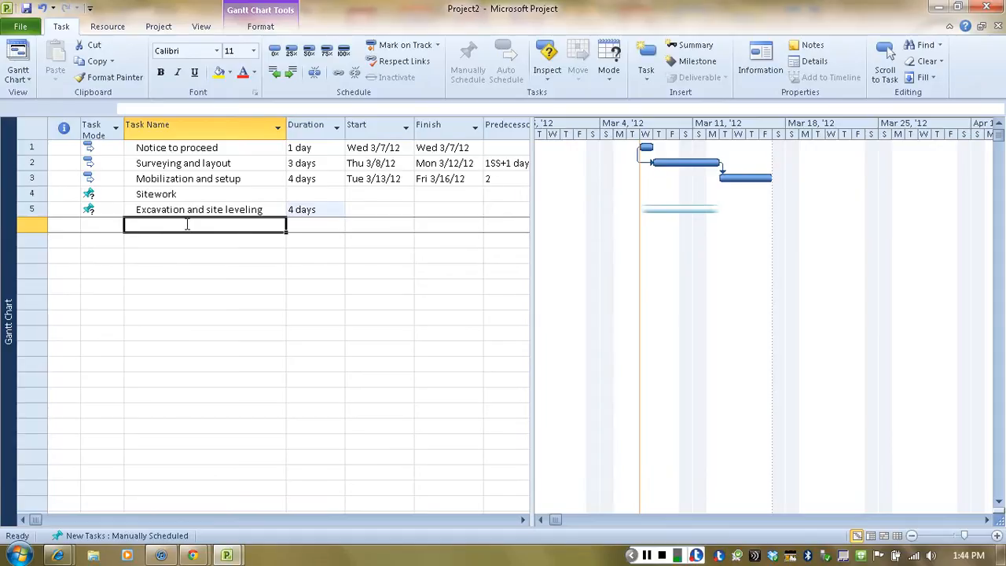
Step: Add the task "Underground utilities" in the sixth row, with a duration of 5 days
text(Un)
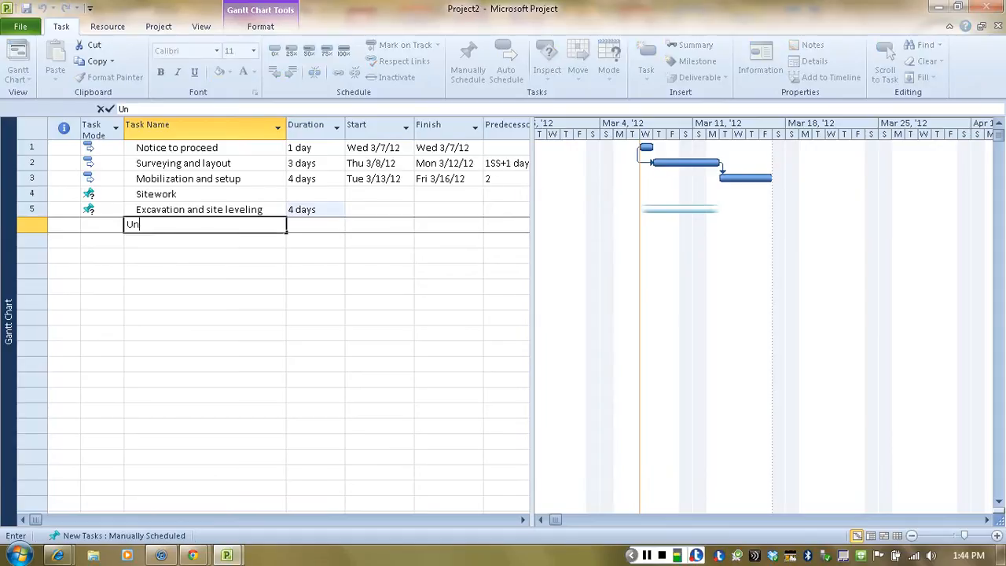
text(derground uti)
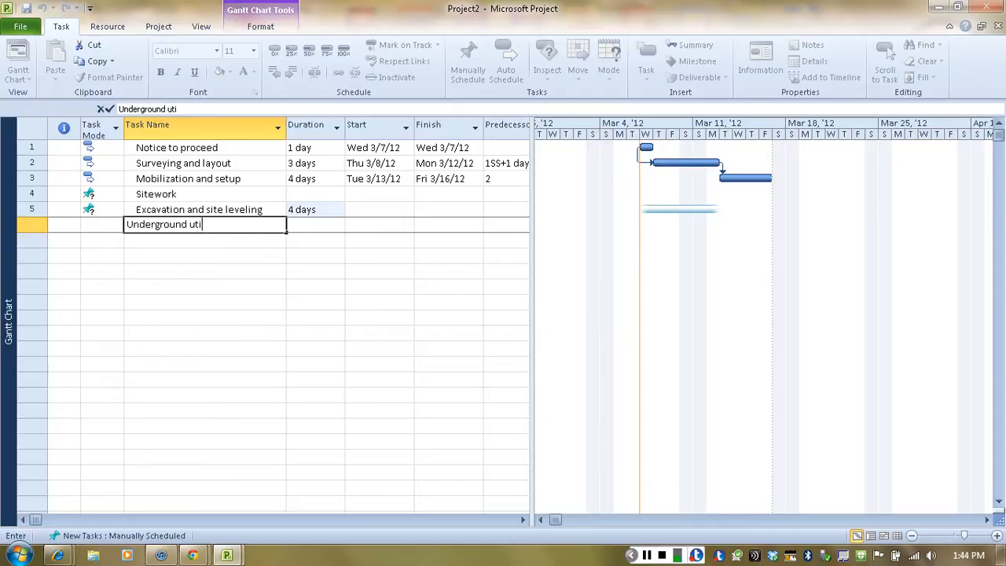
text(lities)
click(298, 226)
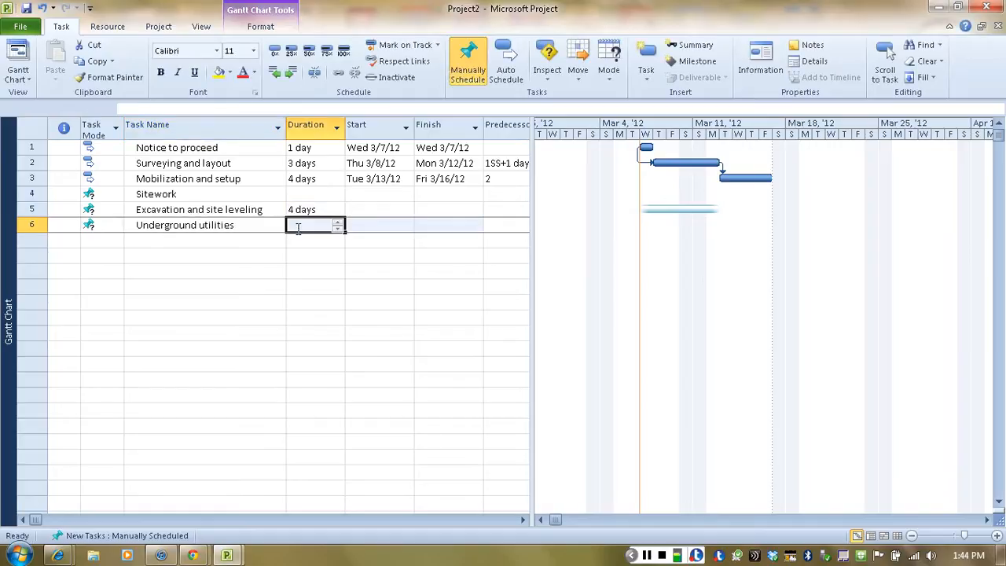
text(5)
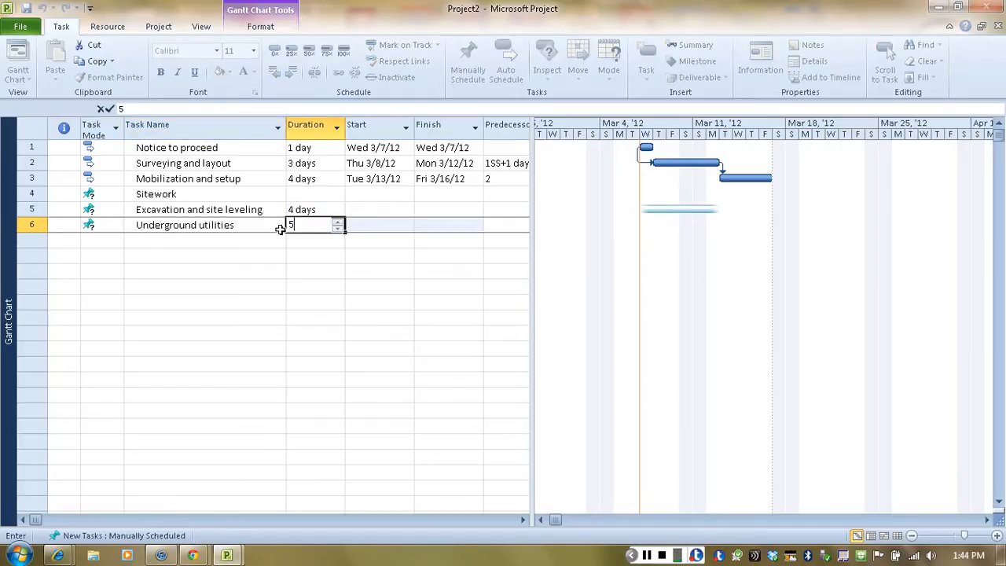
click(176, 241)
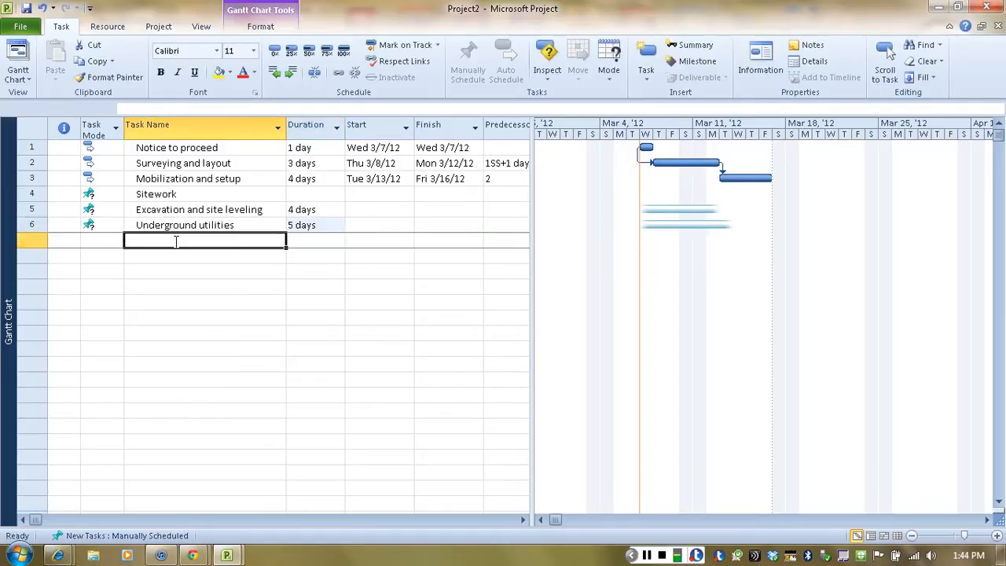
Step: Add the task "Formwork for SOG" in the seventh row, with a duration of 1 day
text(For)
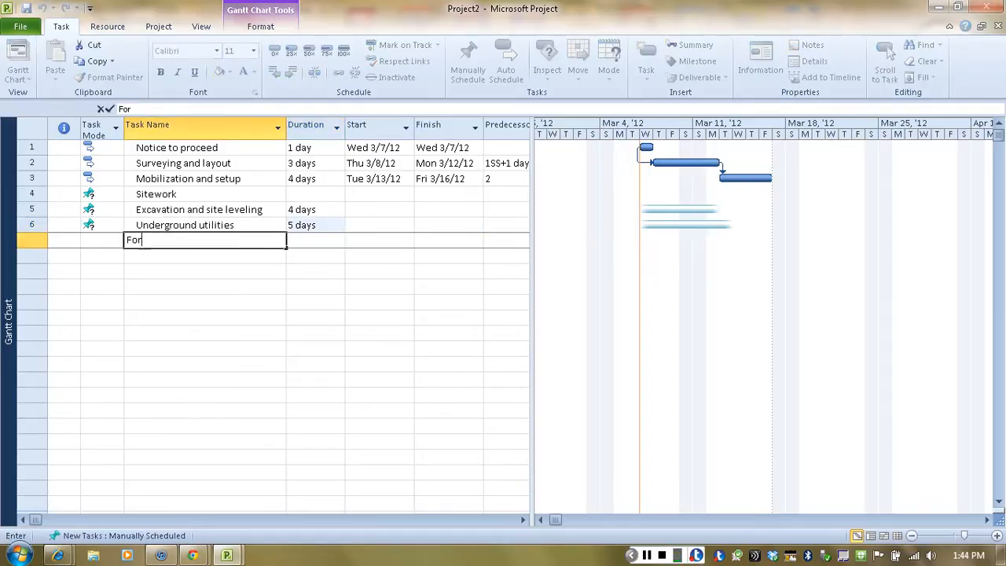
text(mwork for SOG)
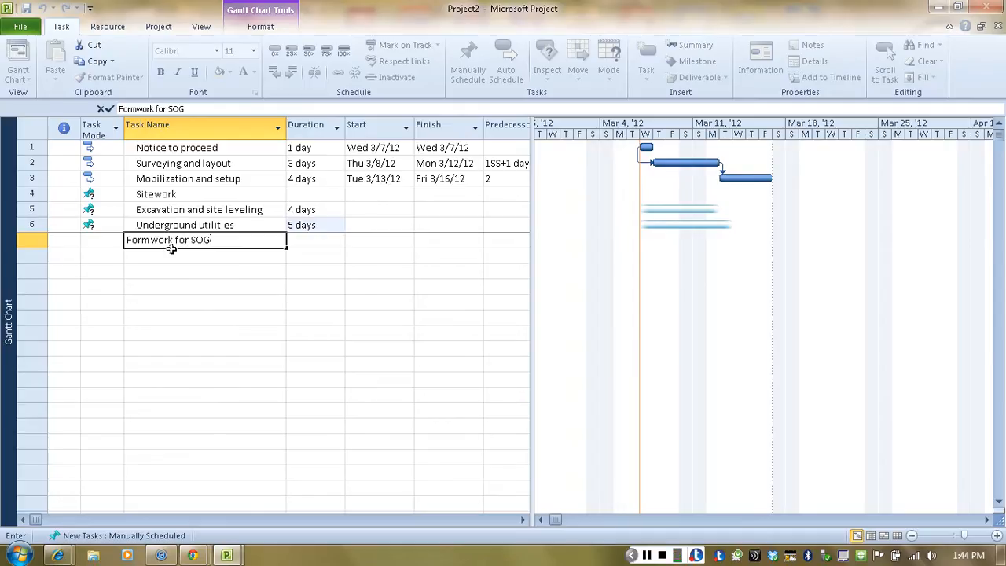
click(307, 243)
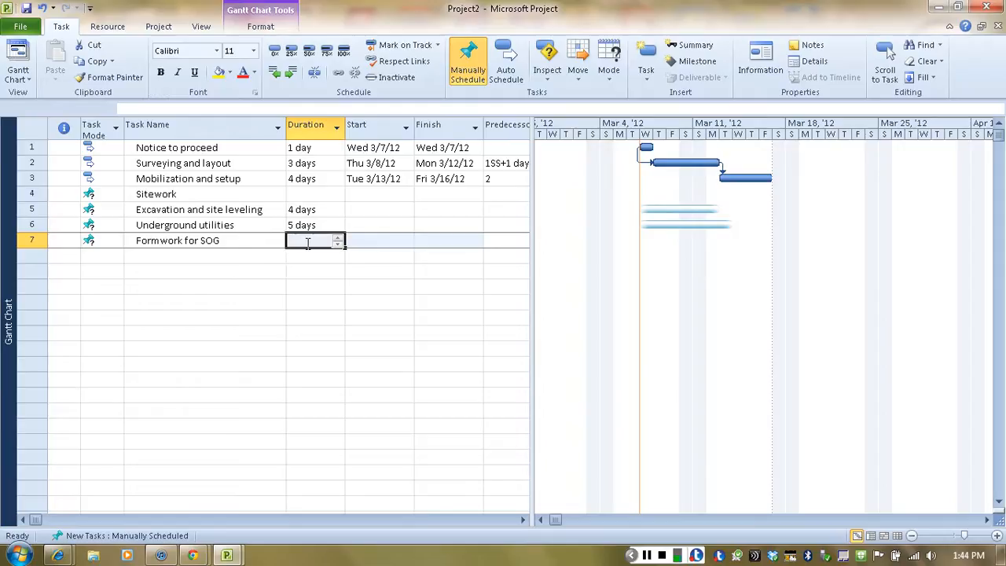
text(1)
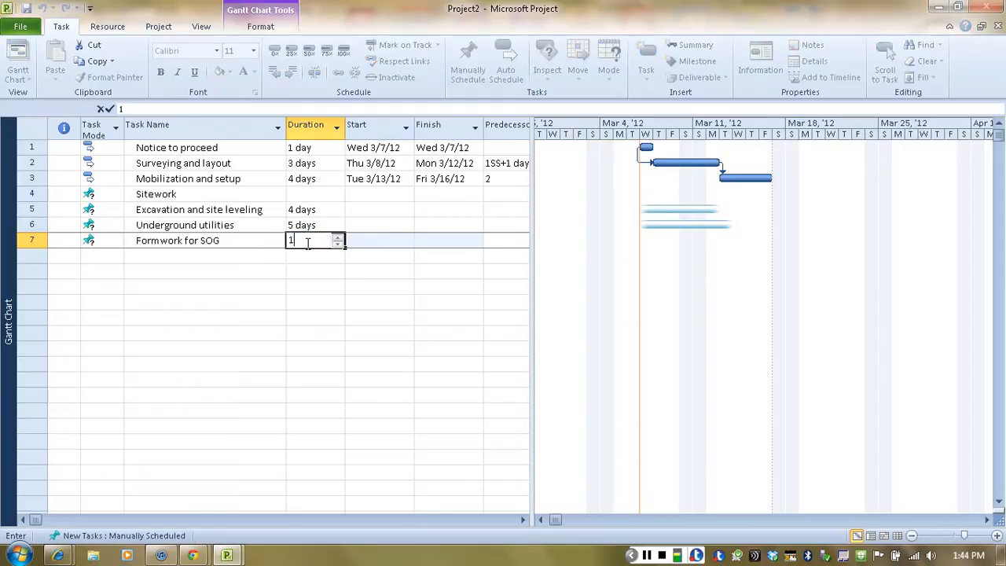
click(233, 257)
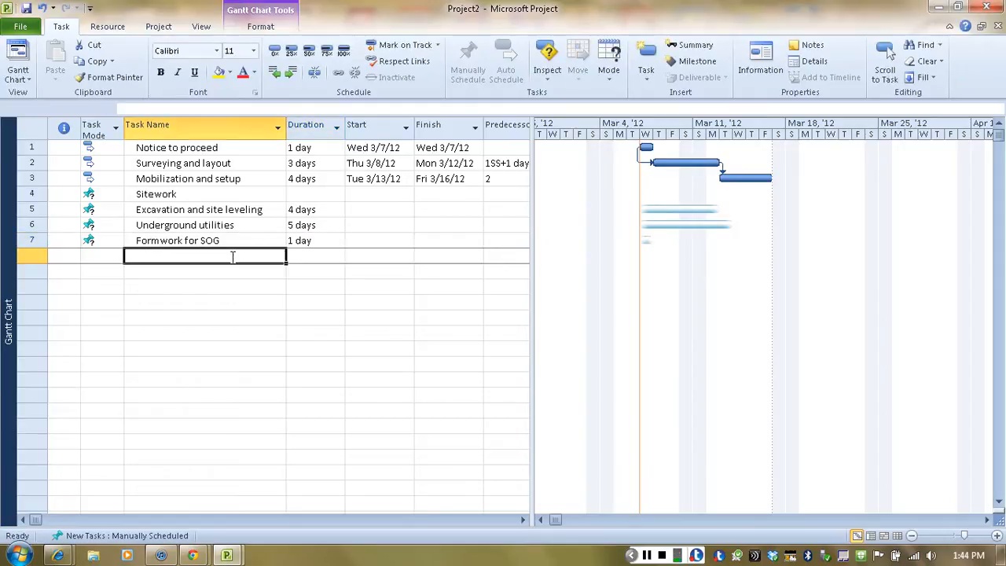
Step: Add the task "Rebar for SOG" in the eighth row, with a duration of 3 days
text(Rebar)
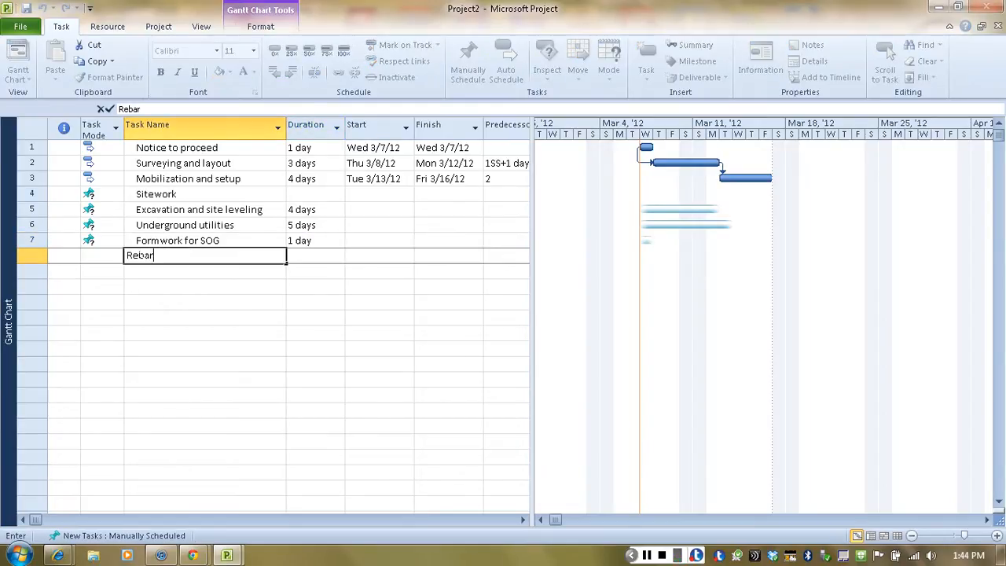
text( for SOG)
click(312, 256)
text(3)
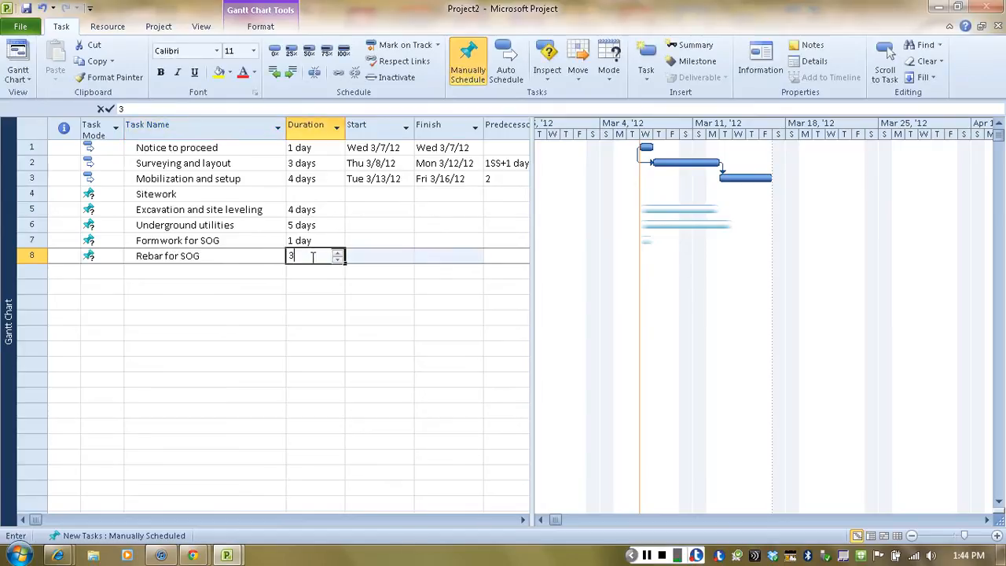
click(212, 270)
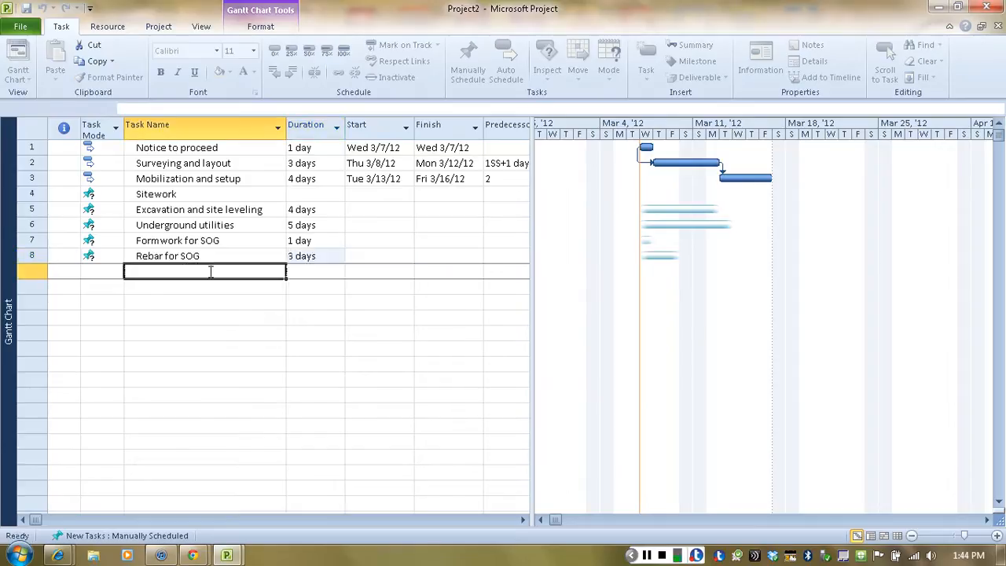
Step: Add the task "Concrete for SOG" in the ninth row, with a duration of 1 day
text(Con)
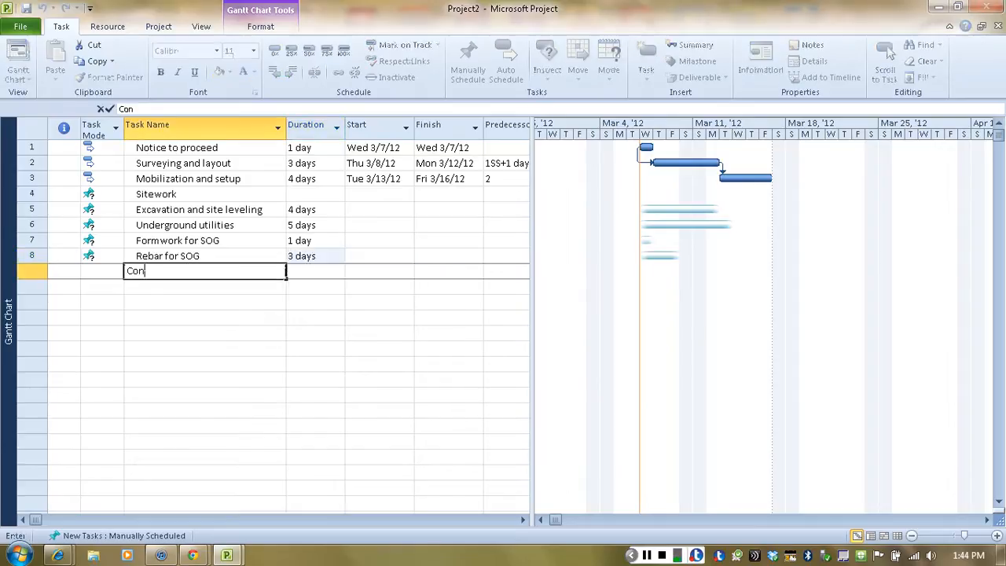
text(crete for SOG)
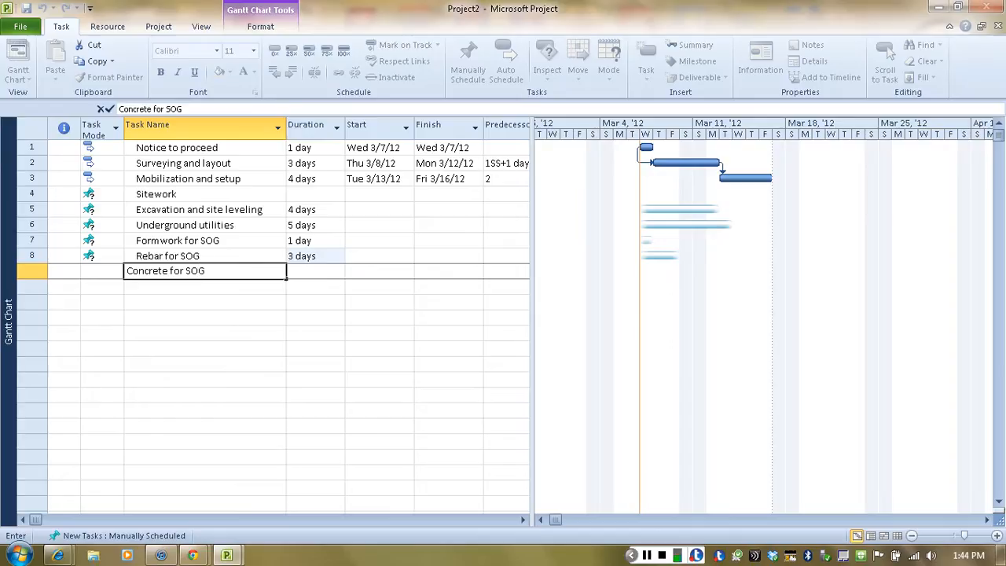
click(306, 272)
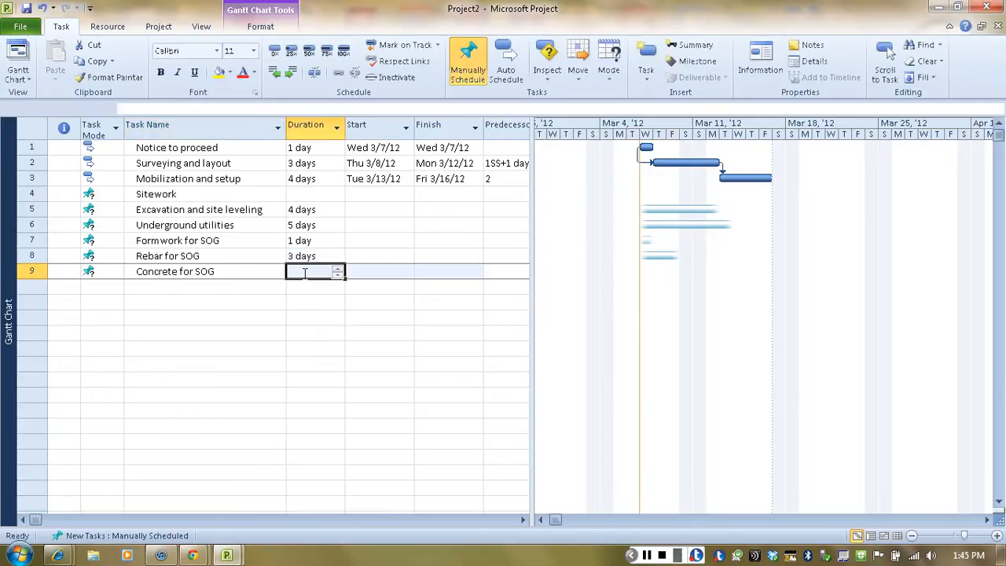
text(1)
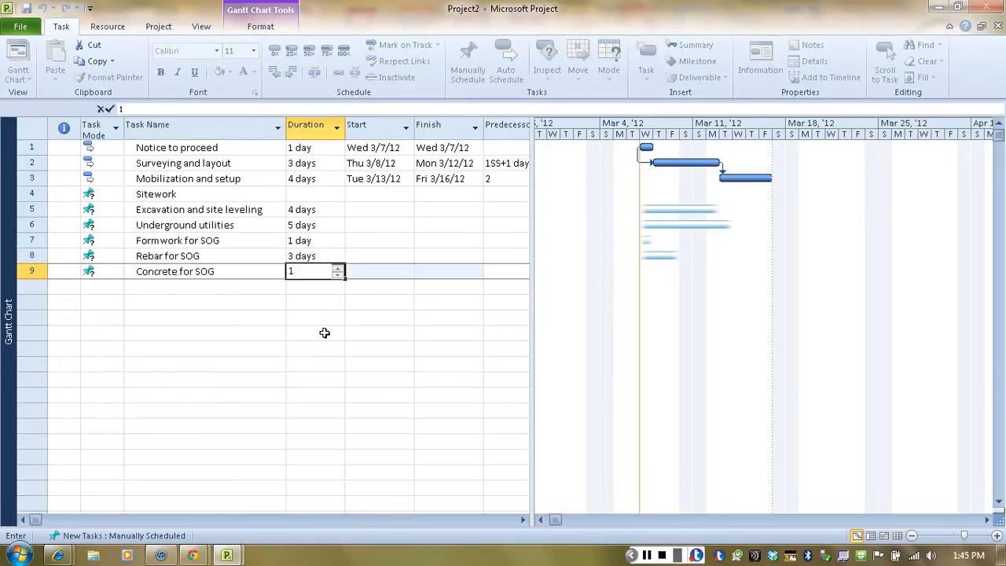
click(325, 332)
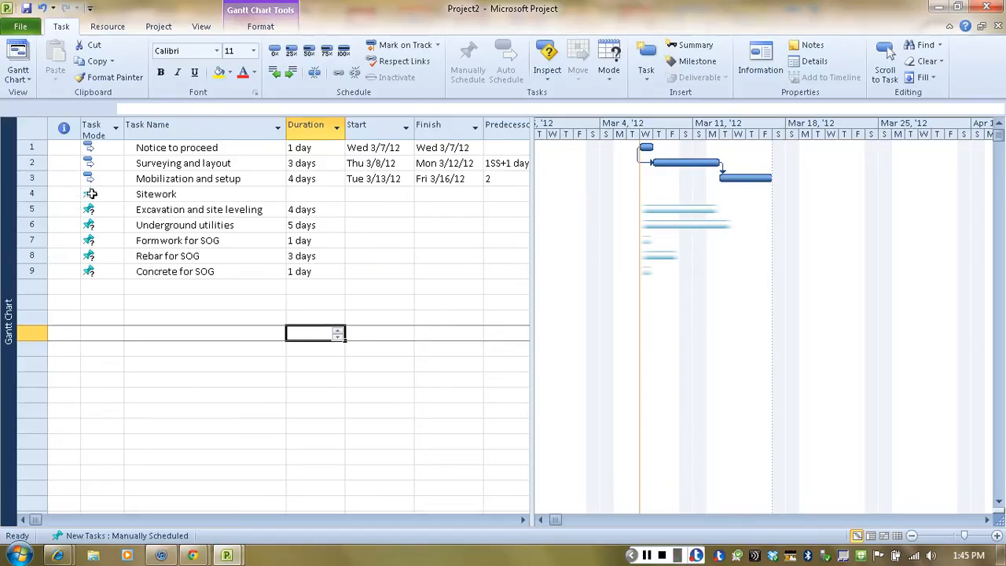
Step: Switch the six tasks from Sitework through Concrete for SOG from manual scheduling to Auto Schedule
drag(81, 196, 92, 271)
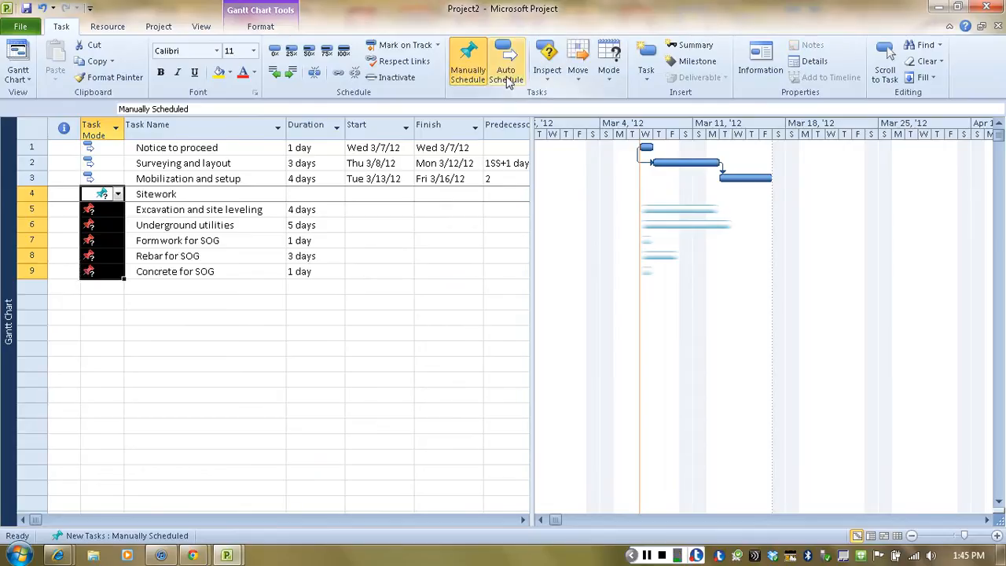
click(507, 75)
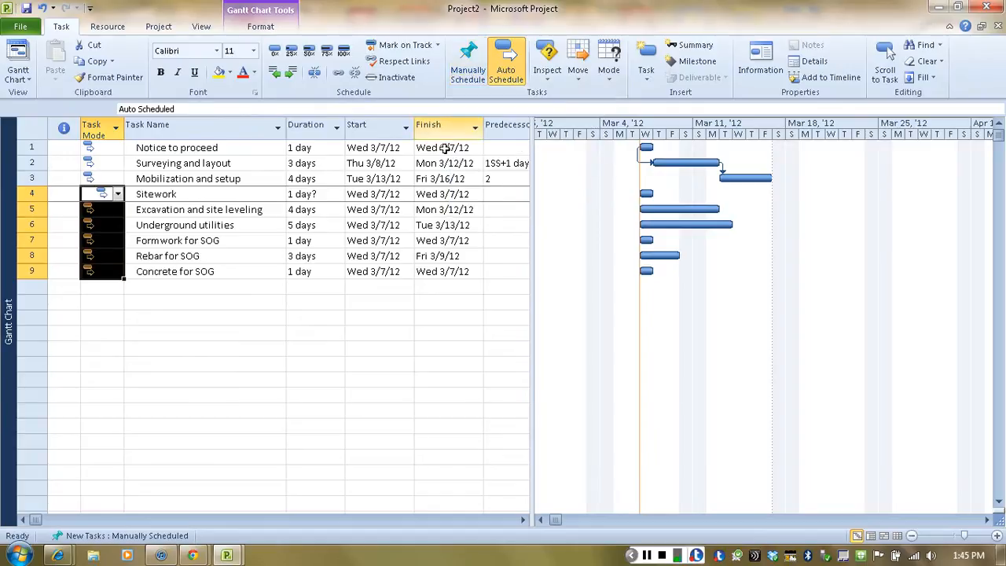
click(265, 347)
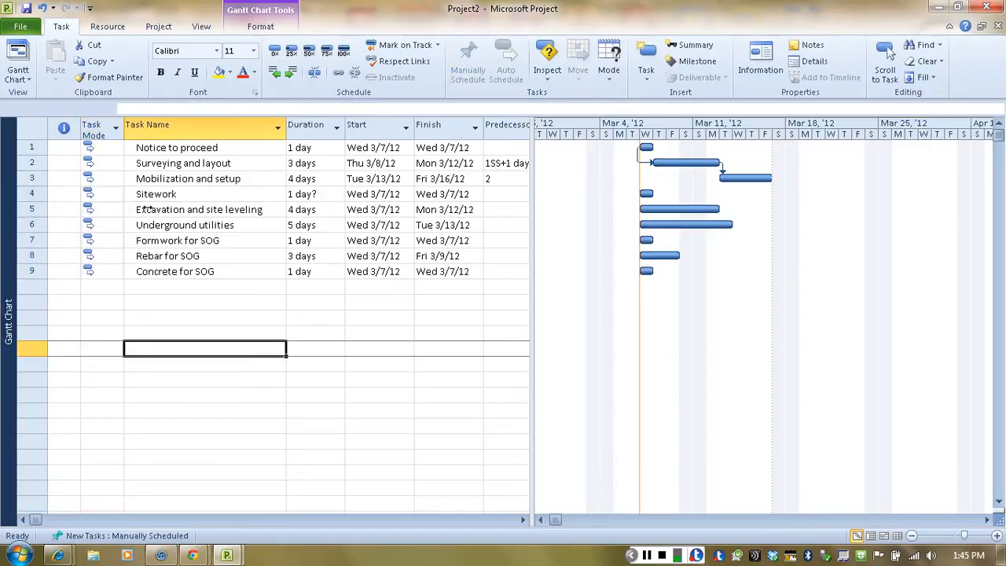
Step: Indent the five tasks from Excavation and site leveling through Concrete for SOG as subtasks of Sitework and link them in sequence
drag(149, 209, 149, 271)
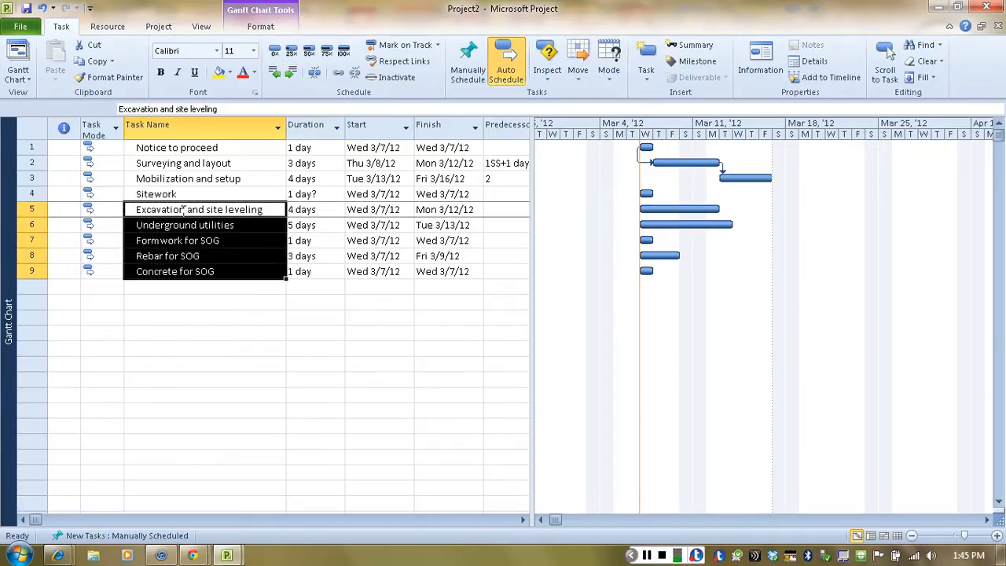
click(291, 72)
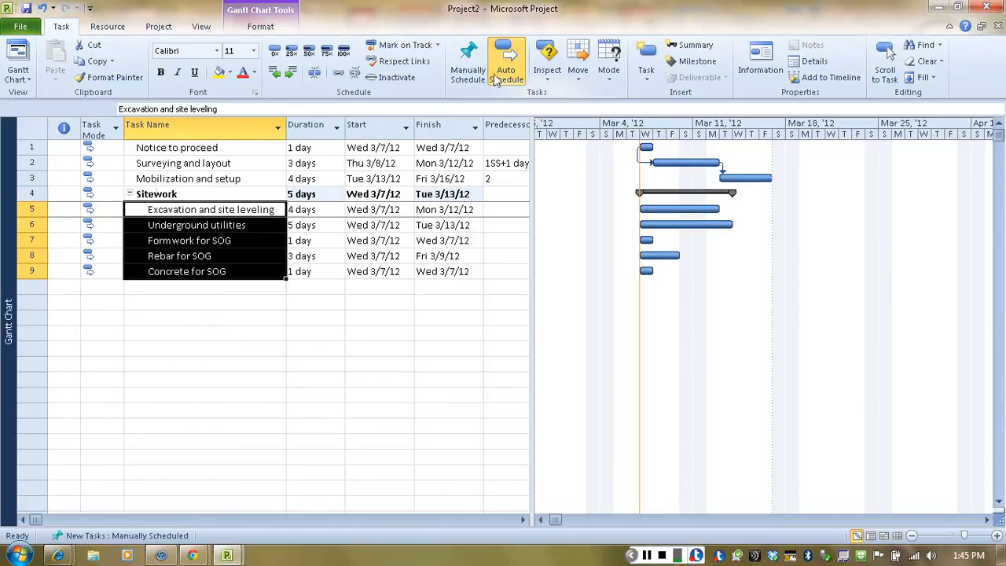
click(338, 74)
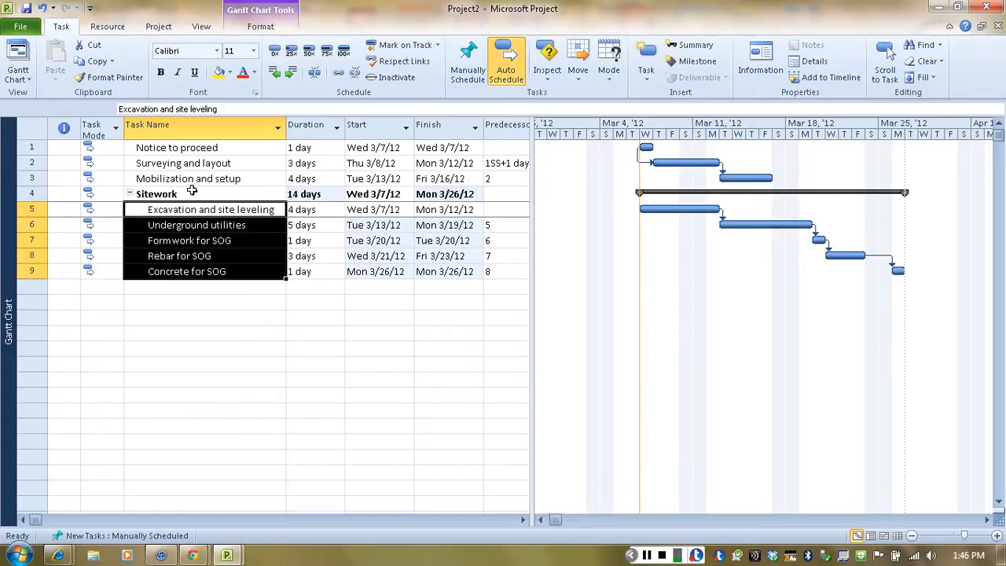
Step: Link Mobilization and setup to the Sitework summary task as its predecessor
drag(173, 180, 171, 193)
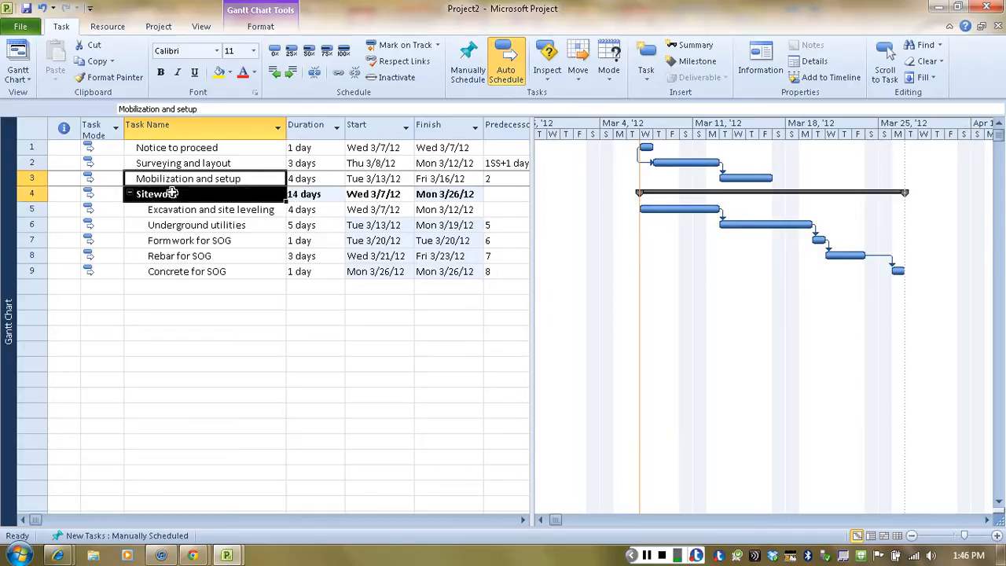
click(338, 74)
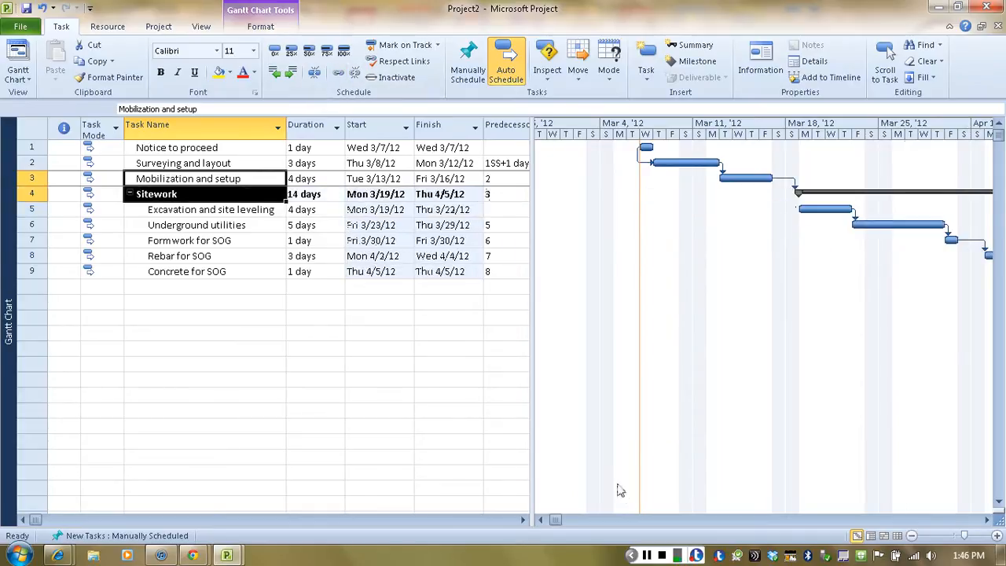
click(988, 520)
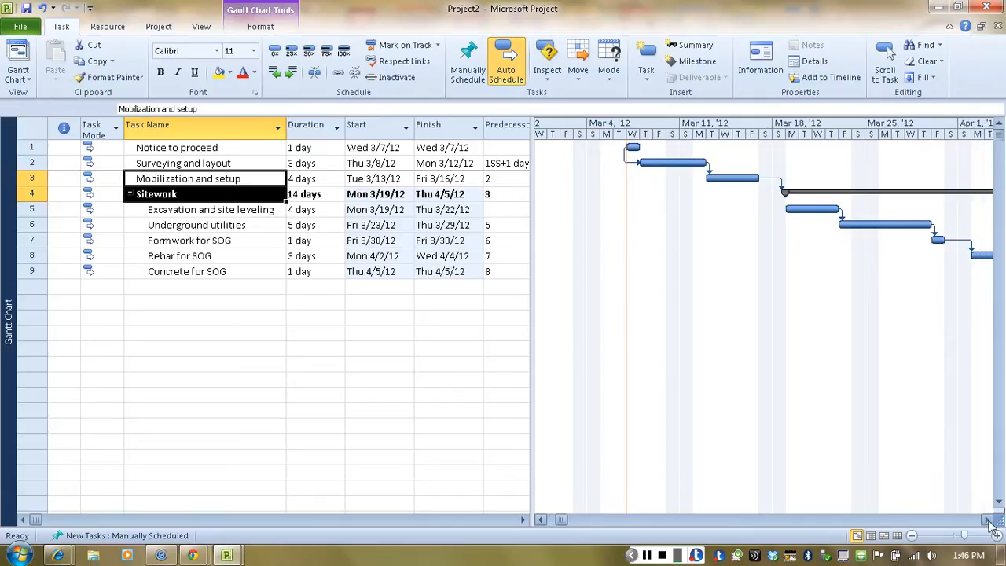
click(988, 522)
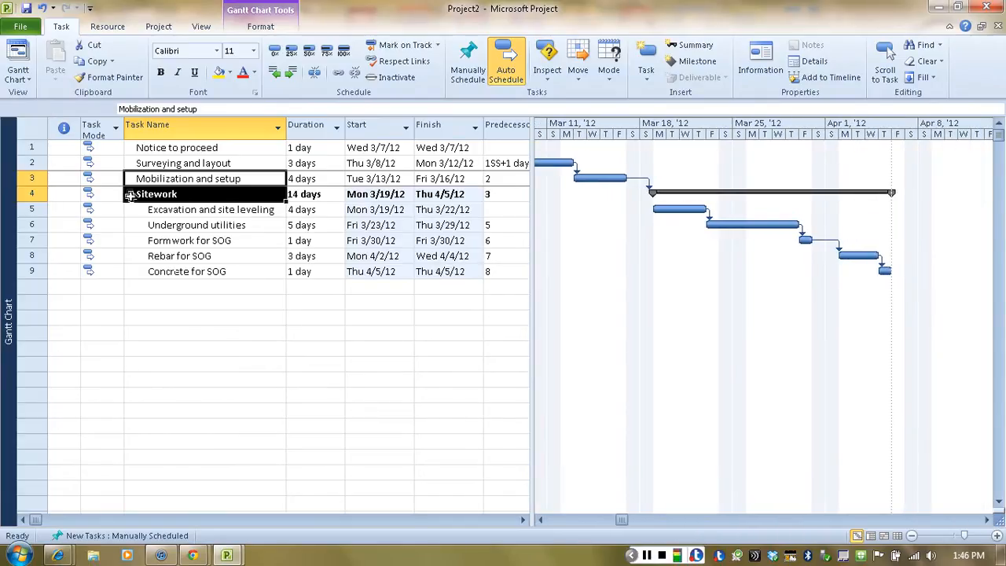
Step: Collapse the Sitework summary task to hide its subtasks and expand it again
click(165, 346)
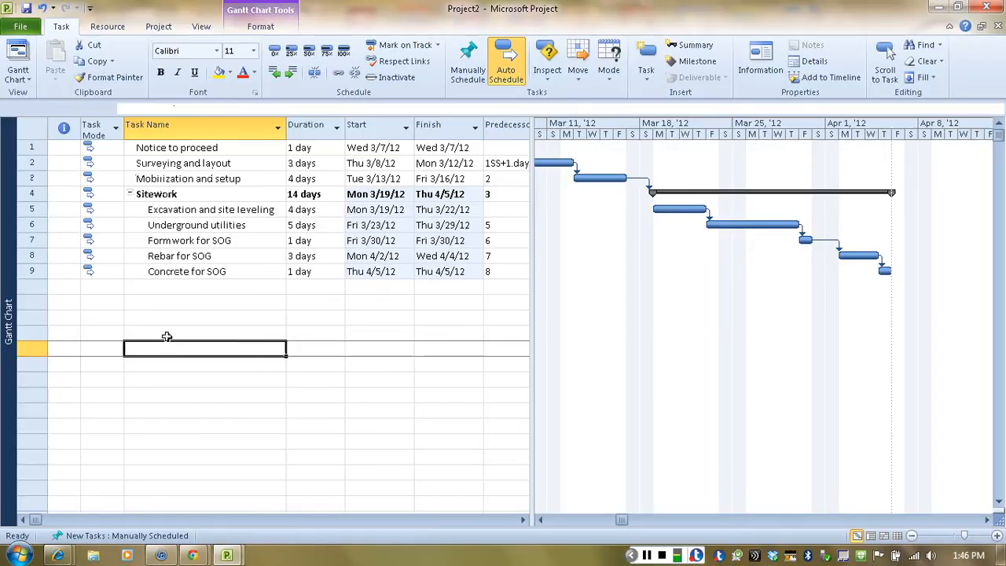
click(130, 194)
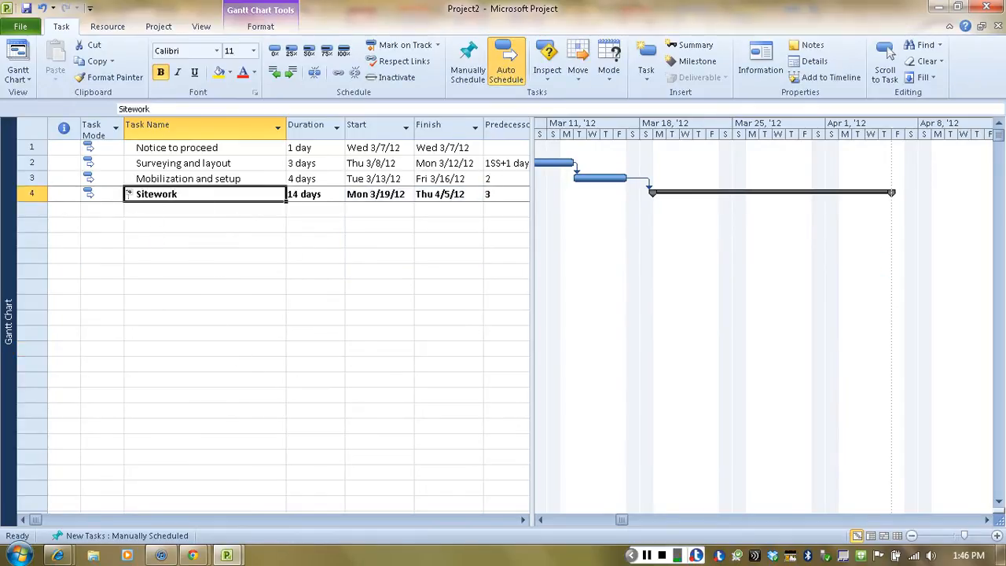
click(130, 194)
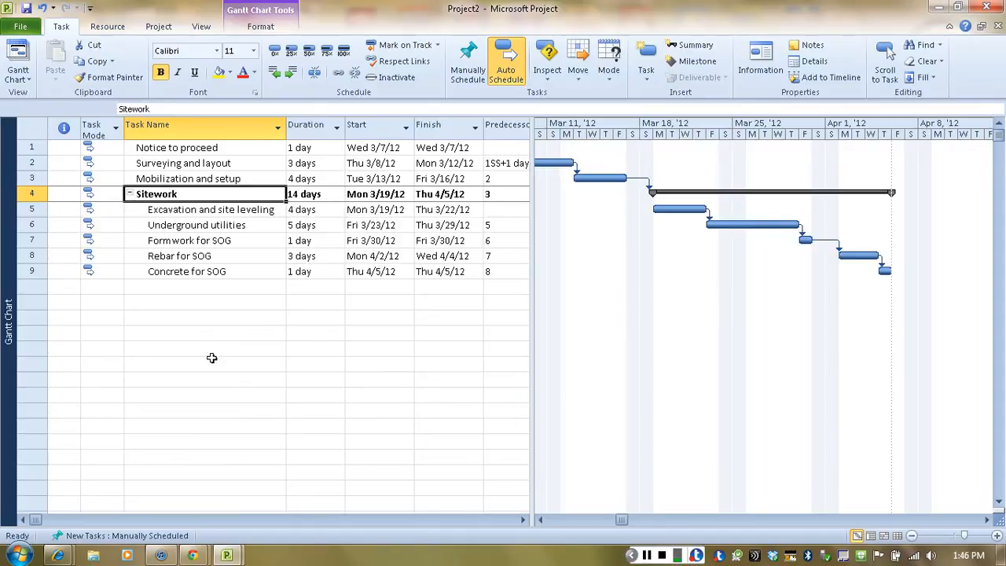